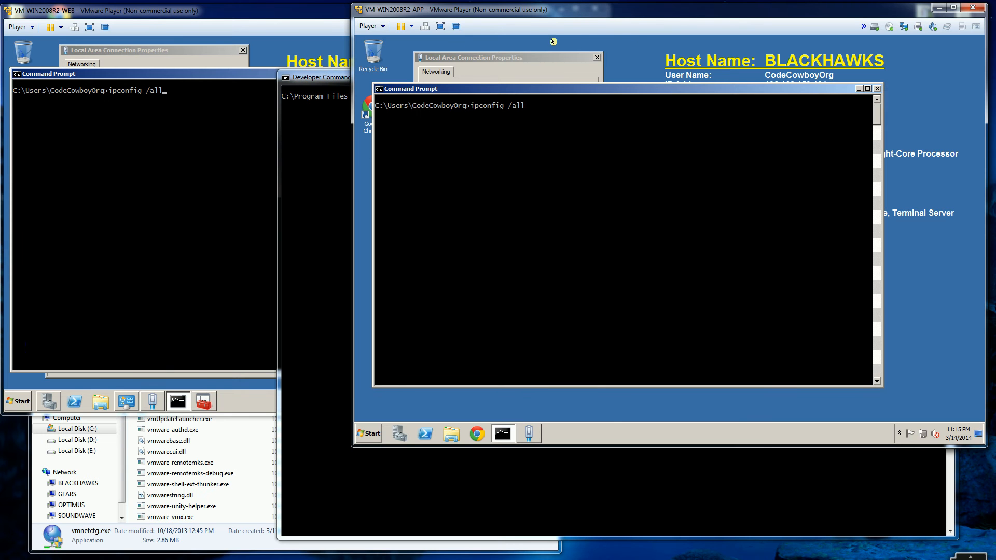
- Review the BLACKHAWKS virtual machine's network adapter settings and run ipconfig /all in its command prompt
left_click(321, 16)
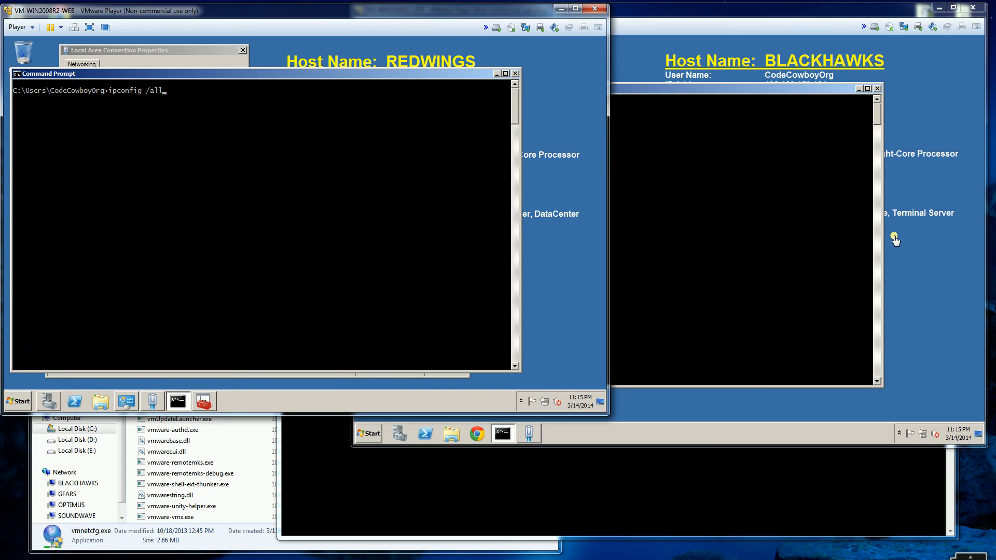
left_click(923, 253)
left_click(903, 29)
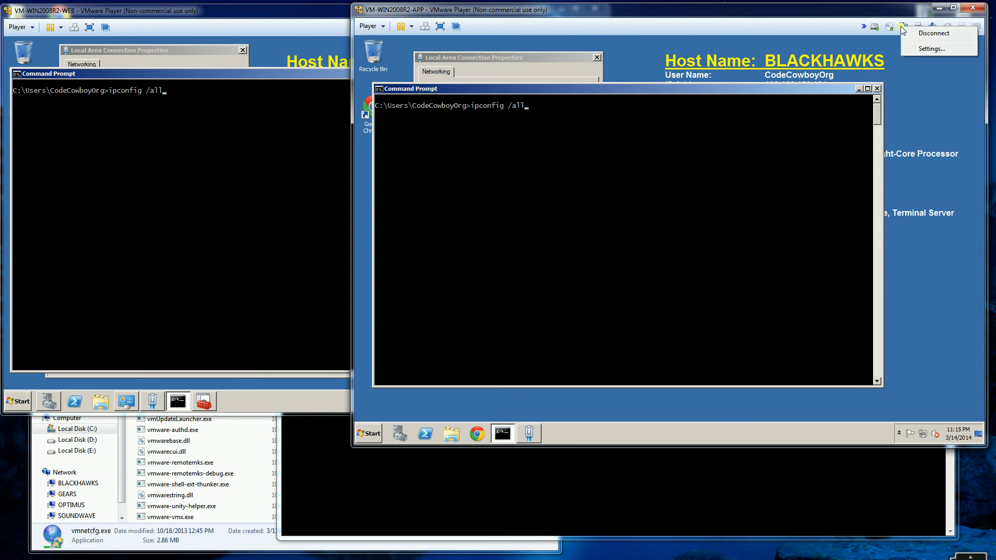
left_click(922, 49)
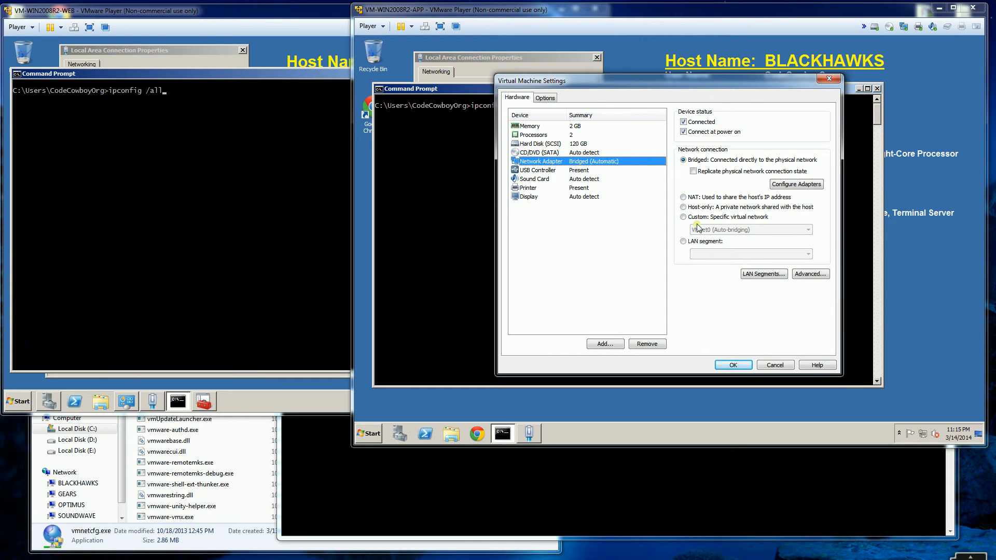
left_click(733, 366)
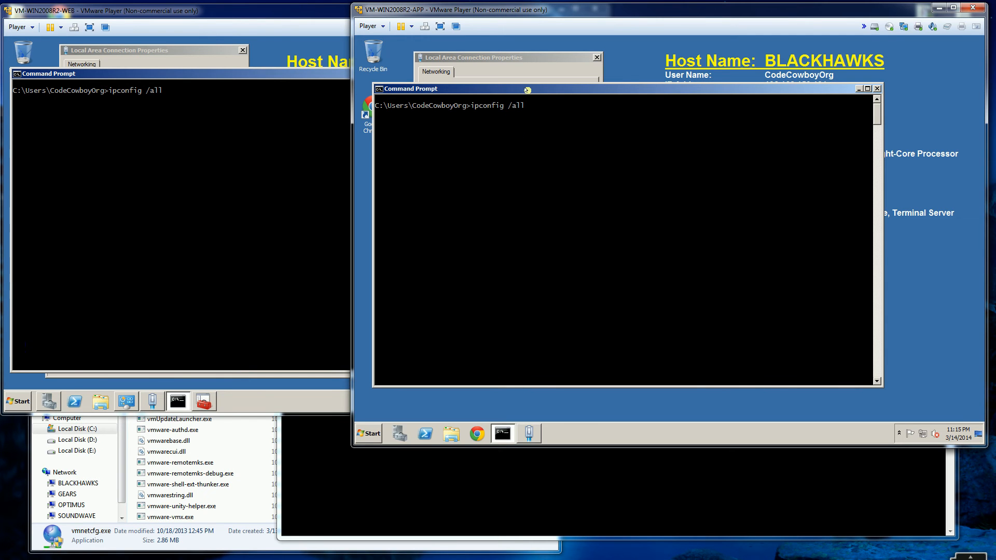
key("Return")
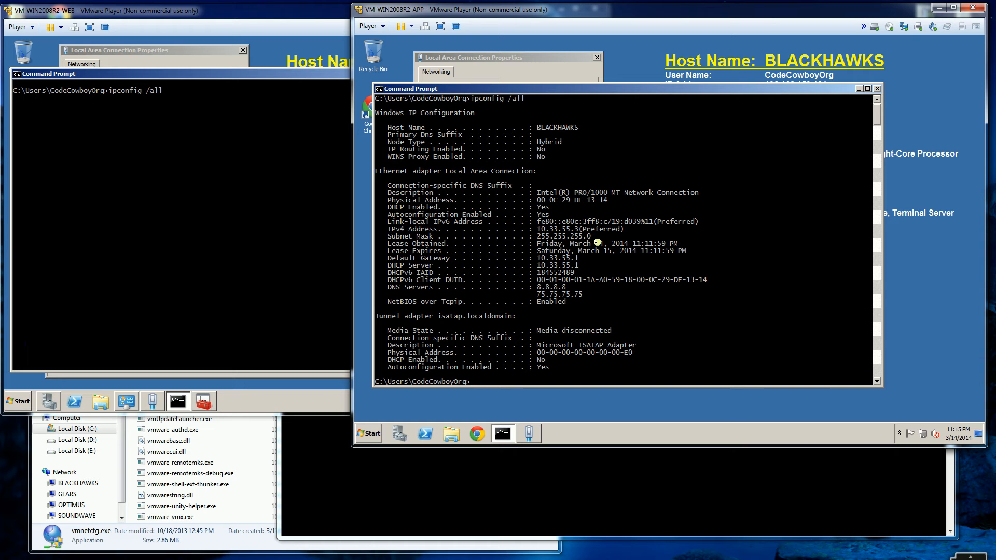
- Ping 10.33.55.3 from the host computer's Developer Command Prompt and return to the BLACKHAWKS virtual machine
left_click(623, 486)
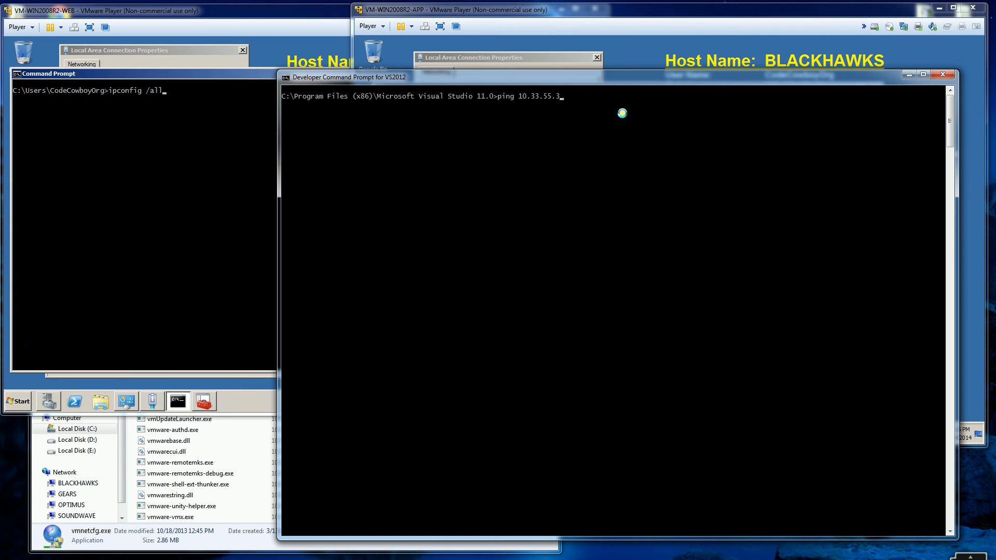
key("Return")
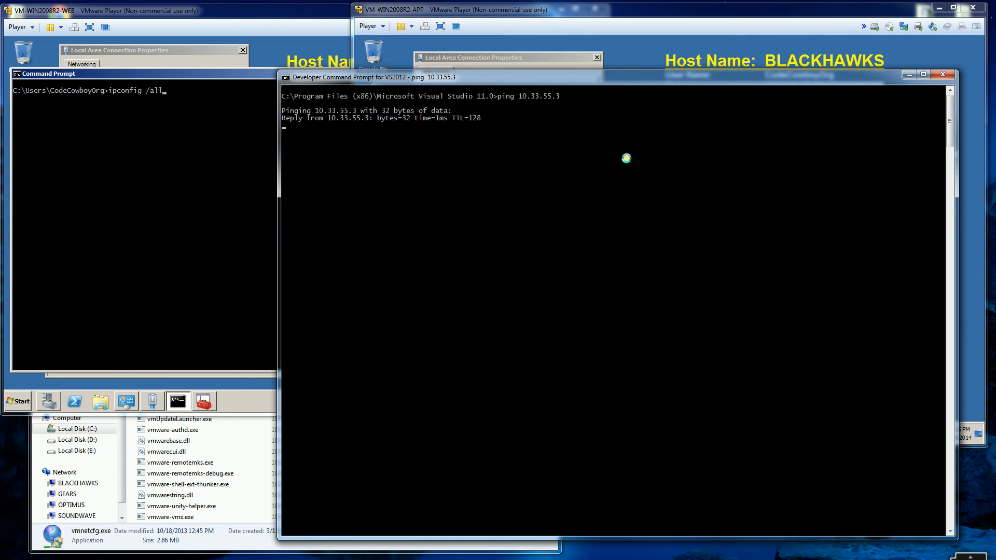
left_click(643, 49)
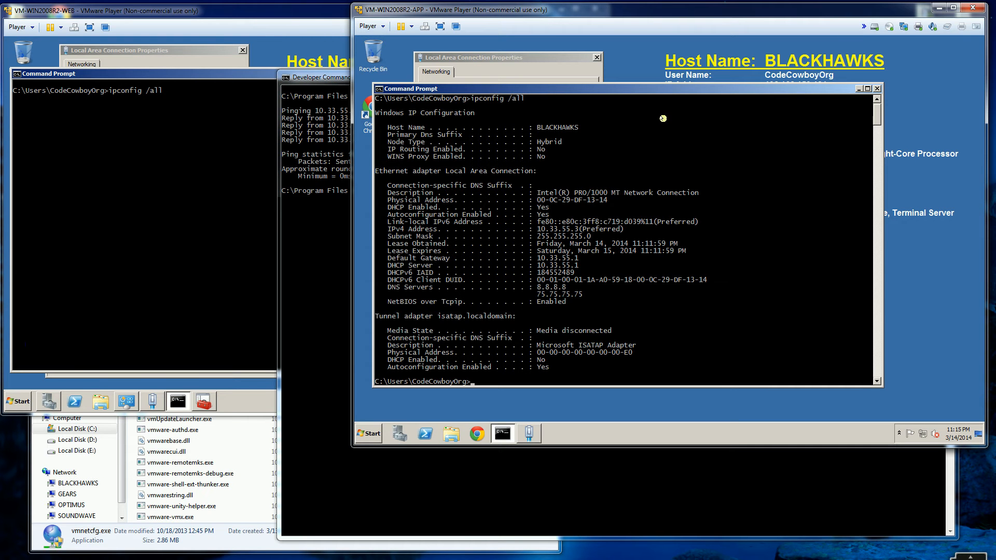
- Run ipconfig /all in the host's Developer Command Prompt and find the Local Area Connection's IPv4 address
left_click(331, 246)
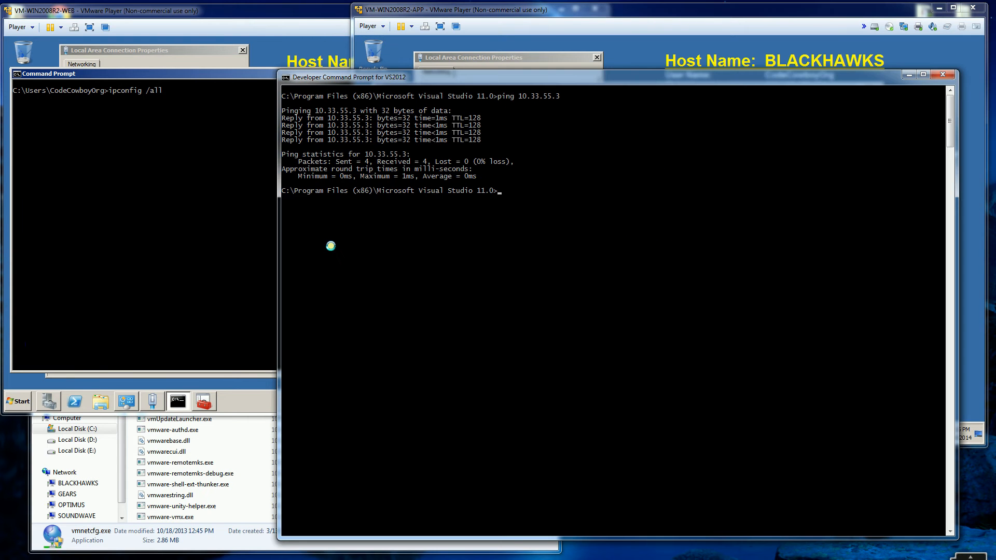
type("ipconfig /all")
key("Return")
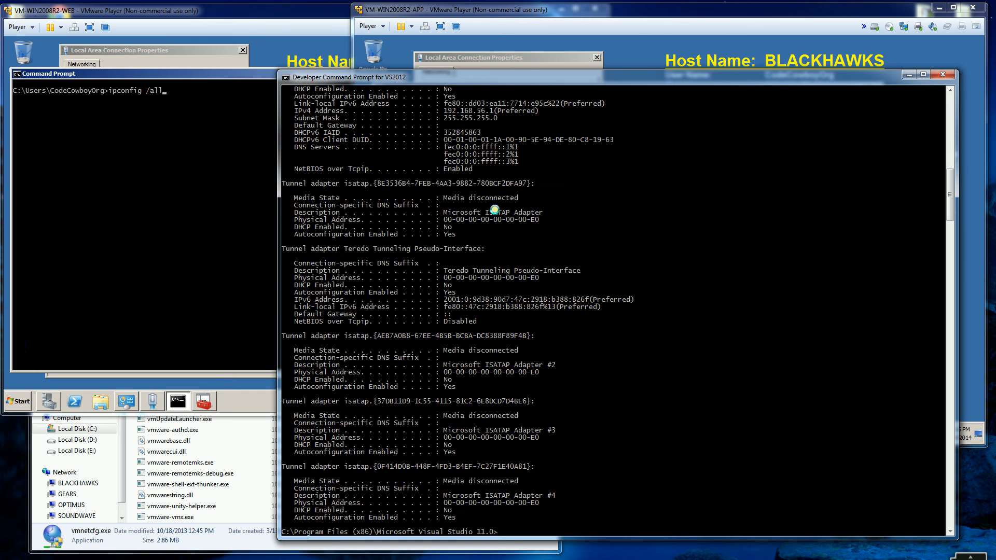
scroll(602, 308, "up", 10)
scroll(603, 308, "up", 10)
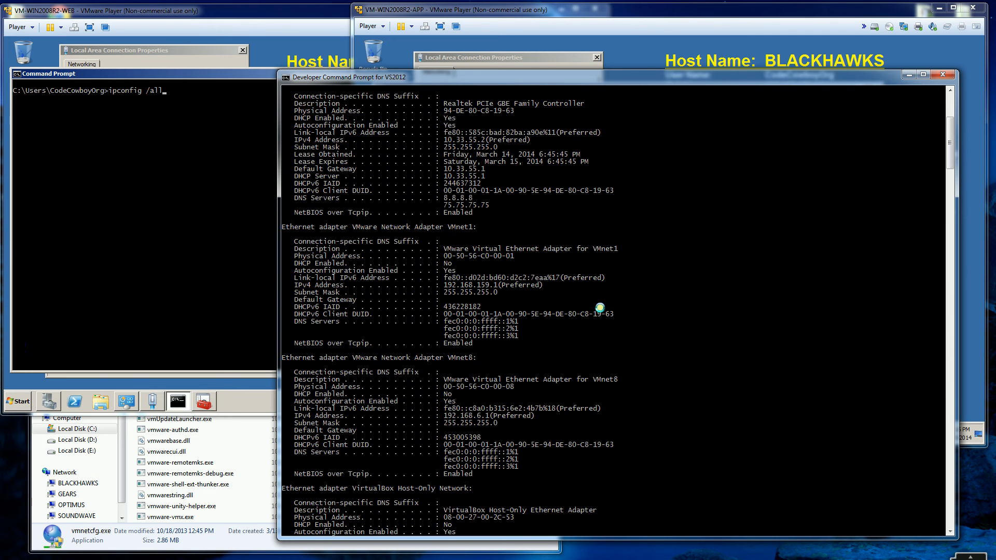
scroll(600, 308, "up", 1)
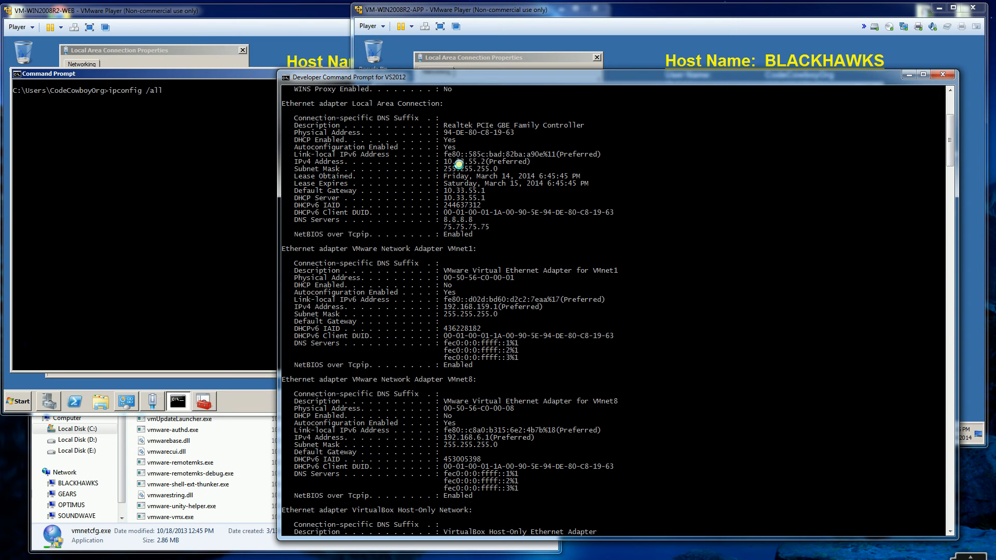
- Ping the host at 10.33.55.2 from the BLACKHAWKS virtual machine's command prompt
left_click(626, 63)
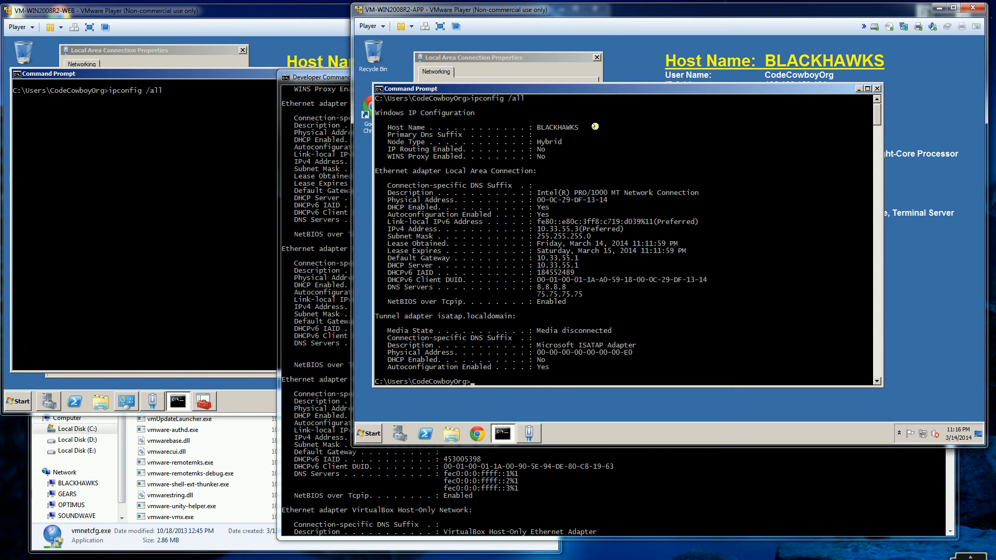
type("ping 10.33.55.2")
key("Return")
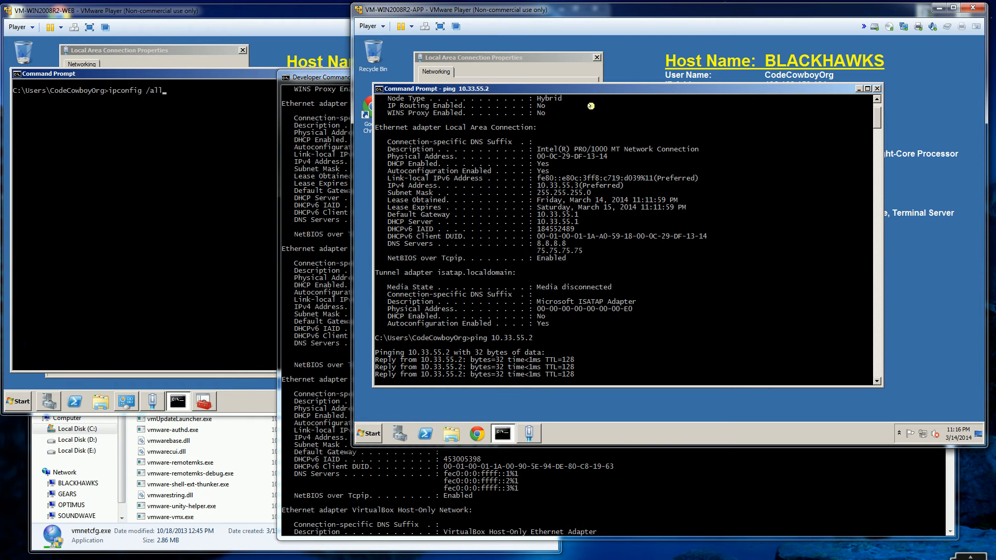
- Change the BLACKHAWKS virtual machine's network adapter connection to NAT
left_click(917, 68)
left_click(902, 28)
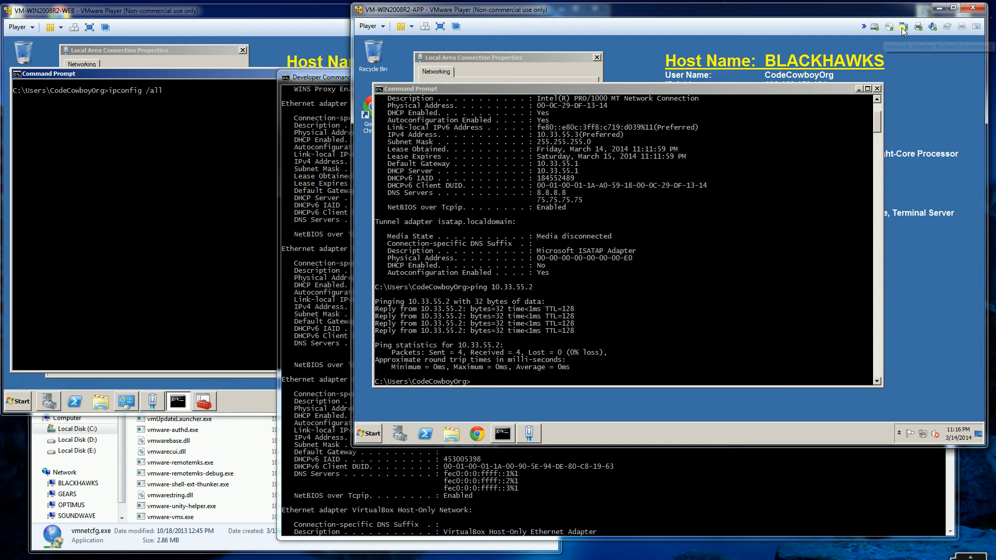
left_click(917, 50)
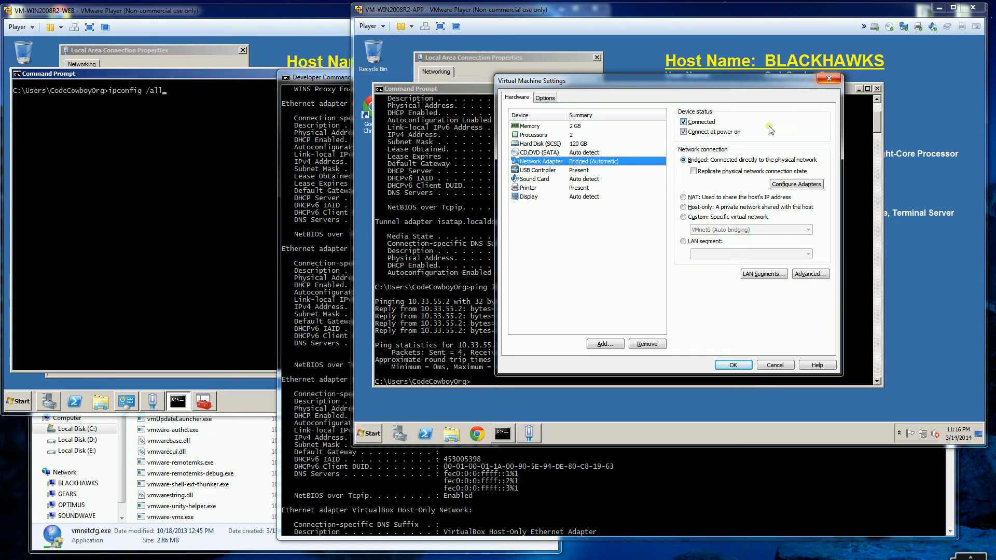
left_click(686, 198)
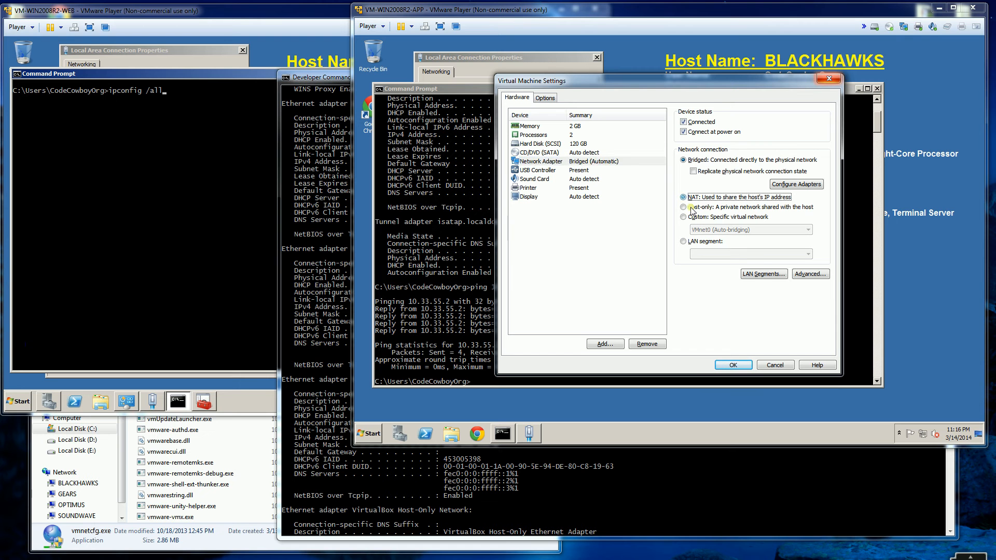
left_click(733, 365)
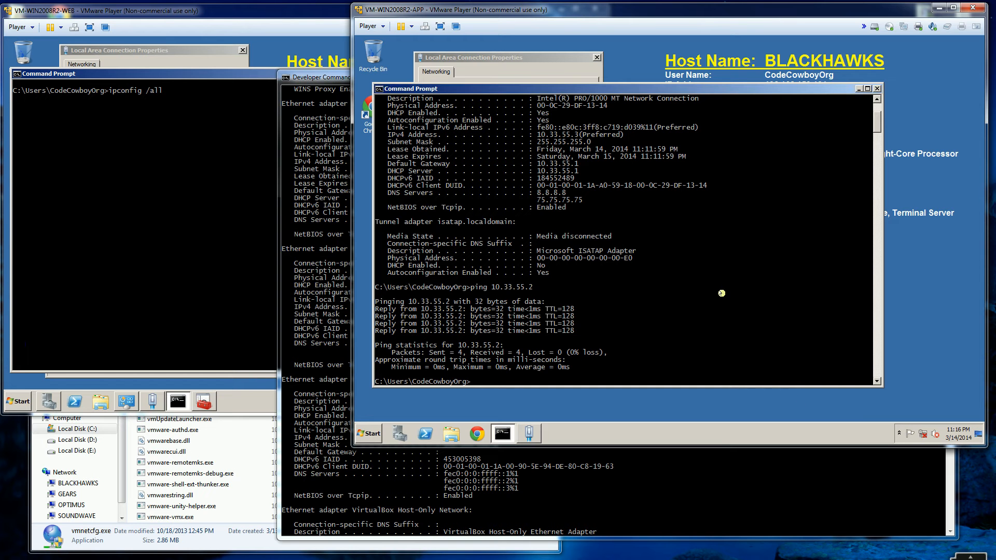
- Clear the BLACKHAWKS command prompt and run ipconfig /all to read its network configuration
type("s")
key("Return")
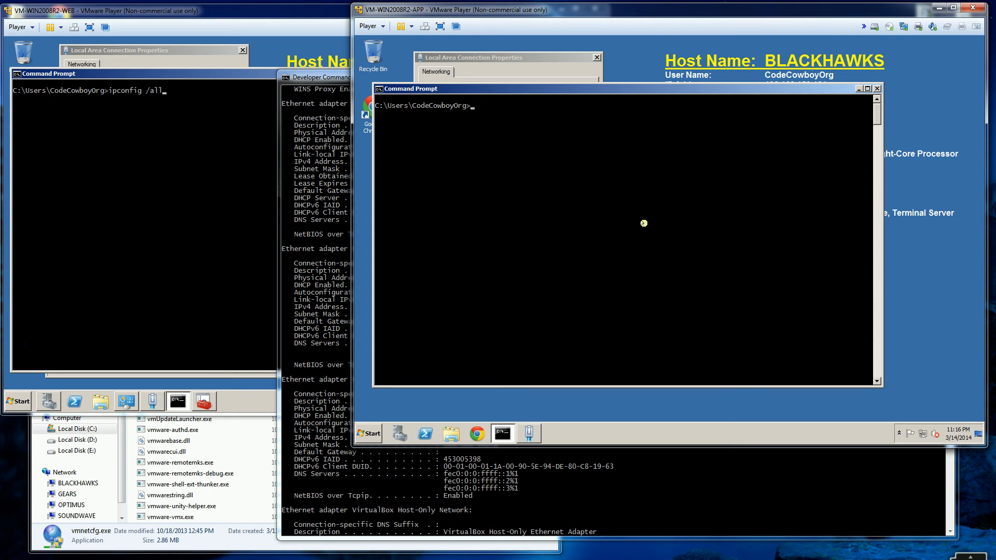
type("ipconfig /all")
key("Return")
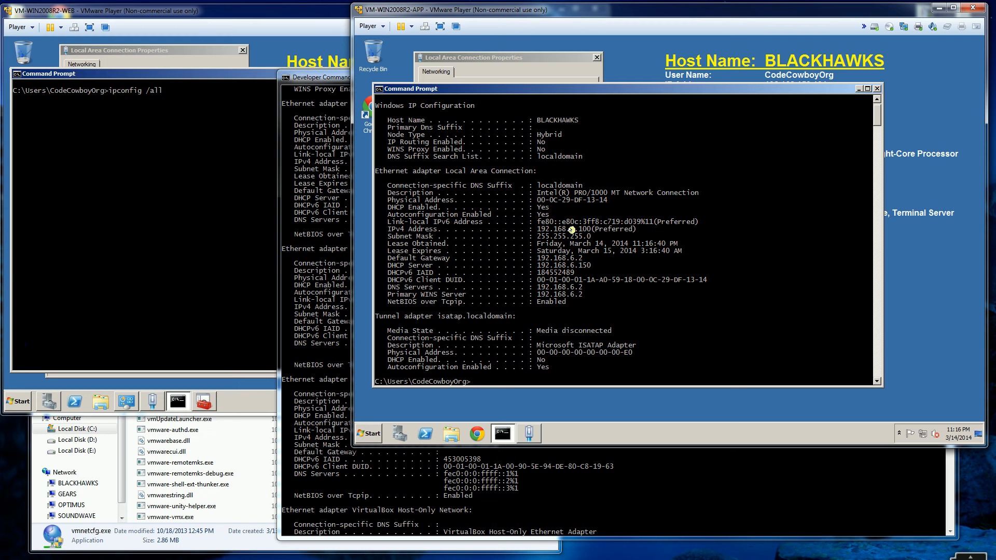
- Check the Internet Protocol Version 4 properties of BLACKHAWKS's local area connection, then return to its command prompt
left_click(508, 72)
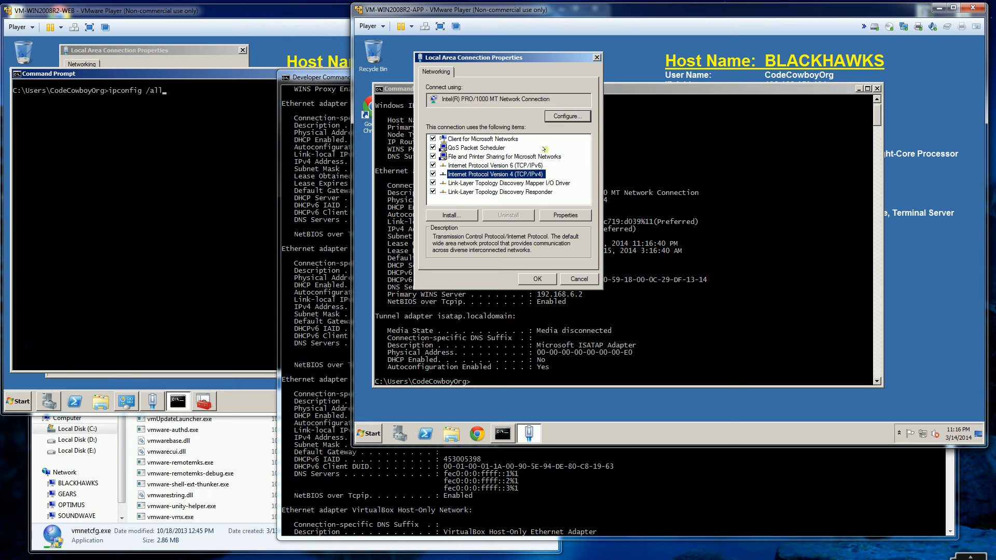
double_click(527, 174)
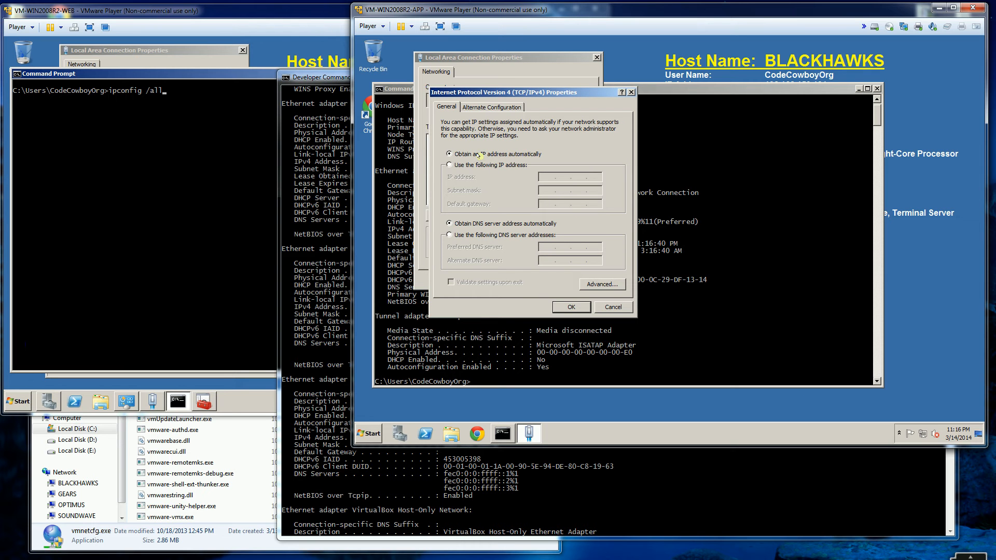
left_click_drag(514, 92, 550, 93)
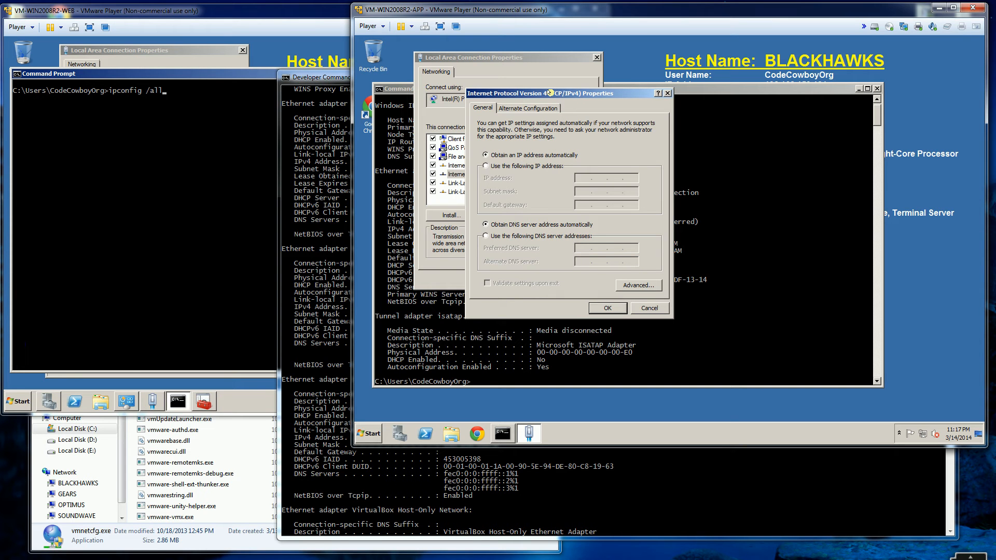
left_click_drag(550, 92, 533, 95)
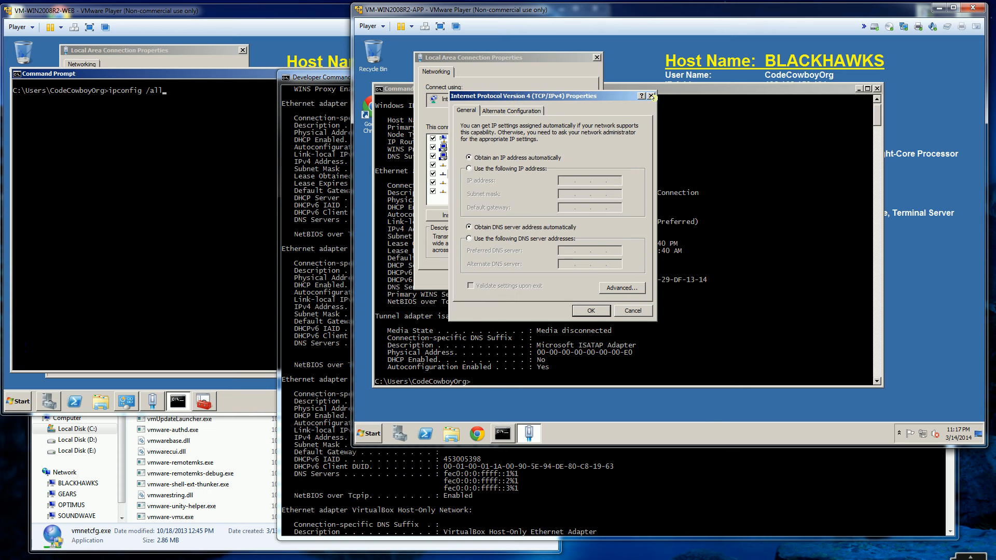
left_click(652, 96)
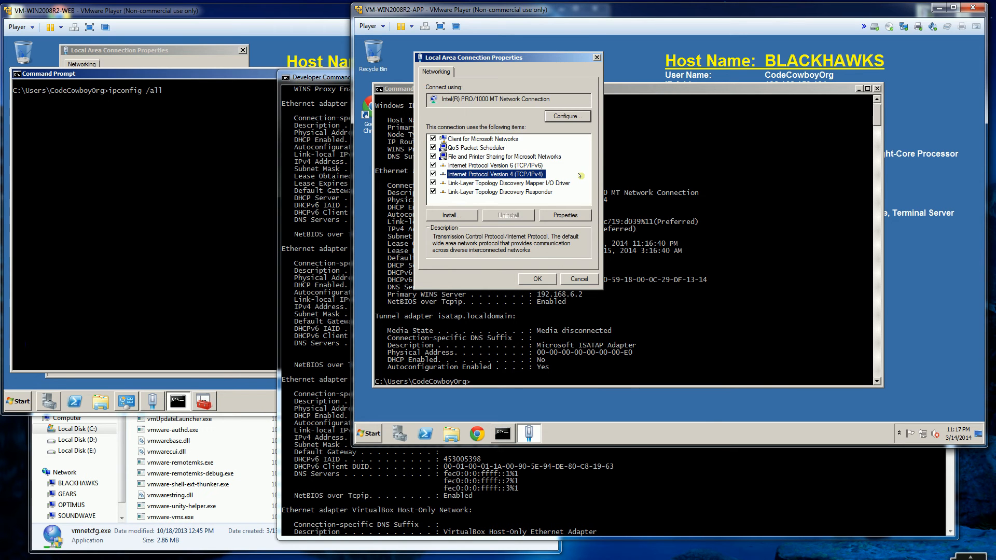
left_click(651, 191)
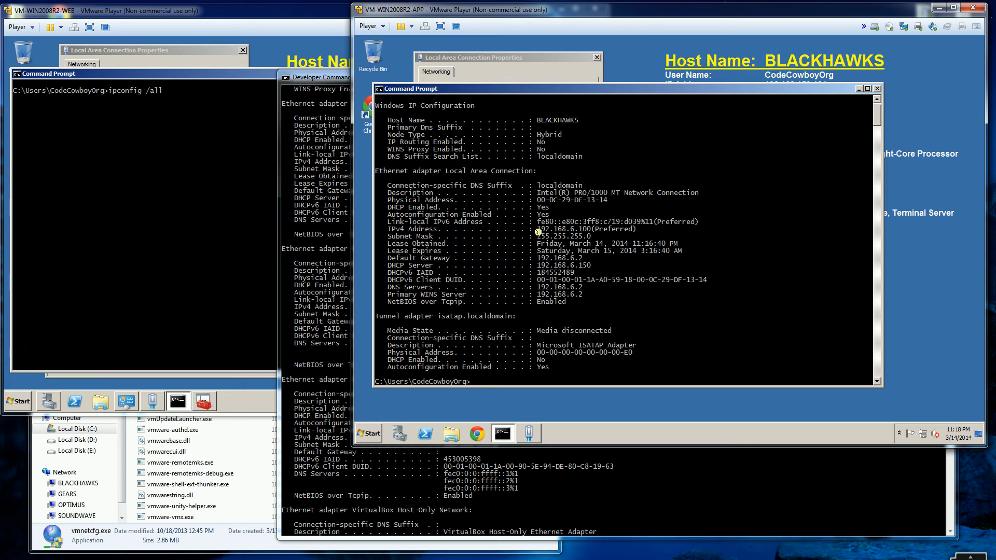
- Check the network connection type in the REDWINGS virtual machine's network adapter settings without changing it
left_click(229, 216)
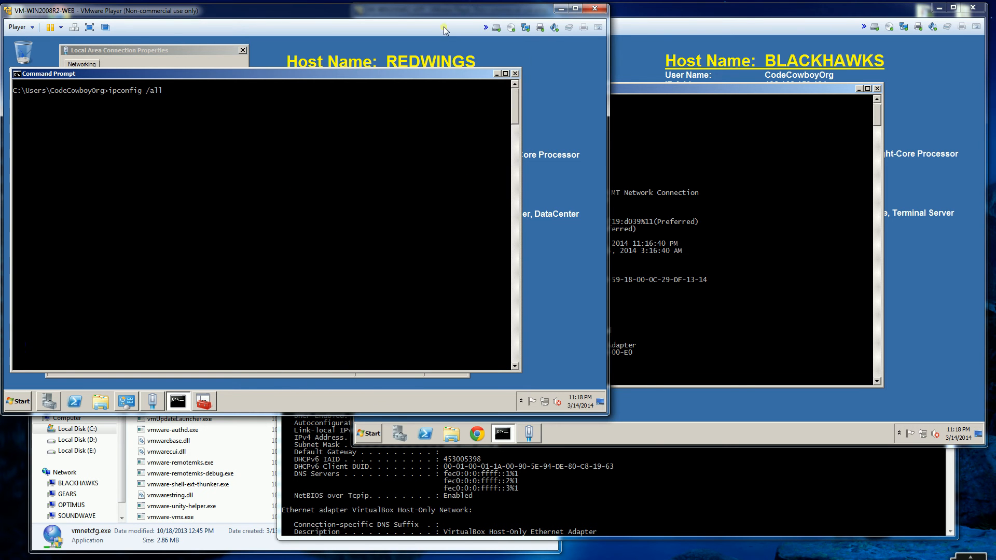
left_click(529, 32)
left_click(558, 54)
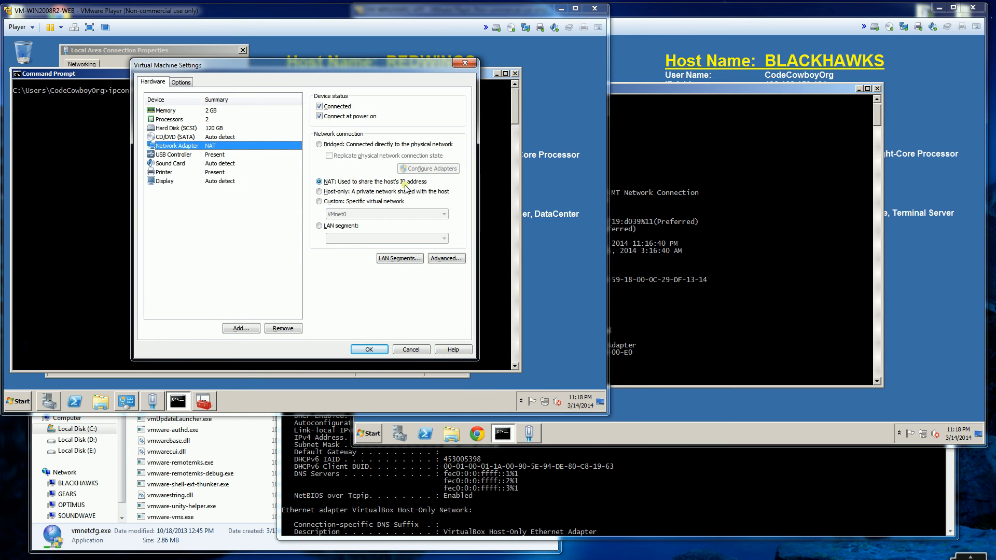
left_click(423, 351)
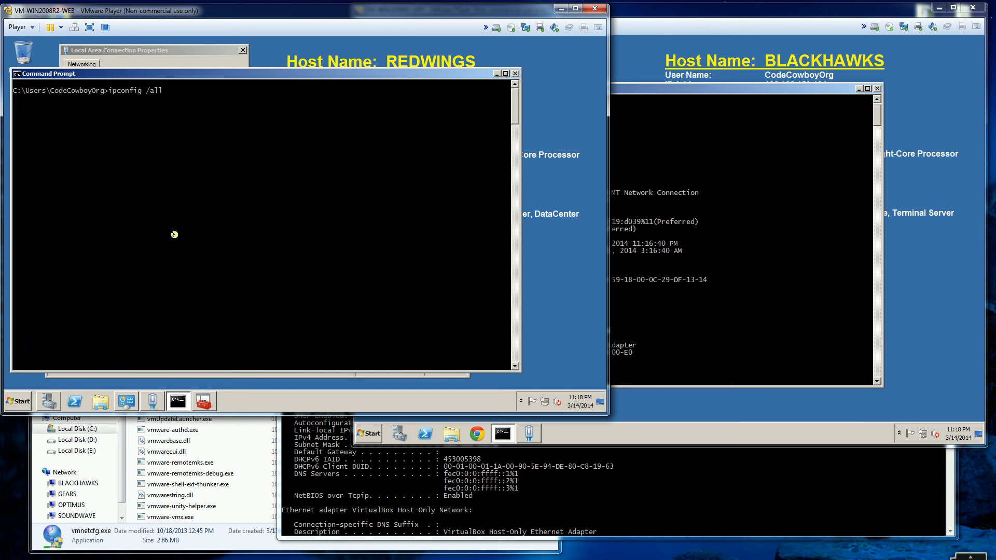
- Check the TCP/IPv4 properties of REDWINGS's local area connection and run ipconfig /all in its command prompt
left_click(143, 51)
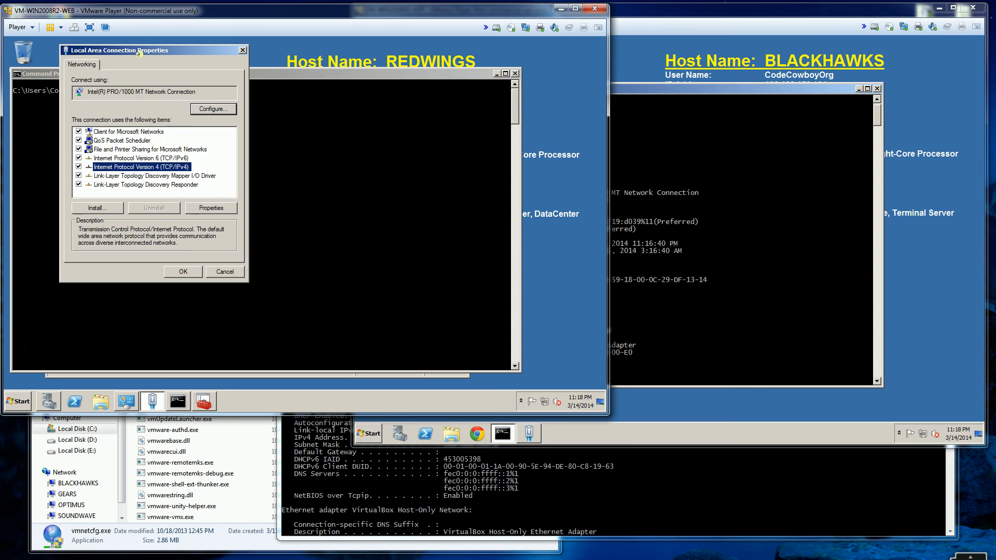
double_click(160, 163)
left_click(277, 85)
left_click(325, 105)
key("Return")
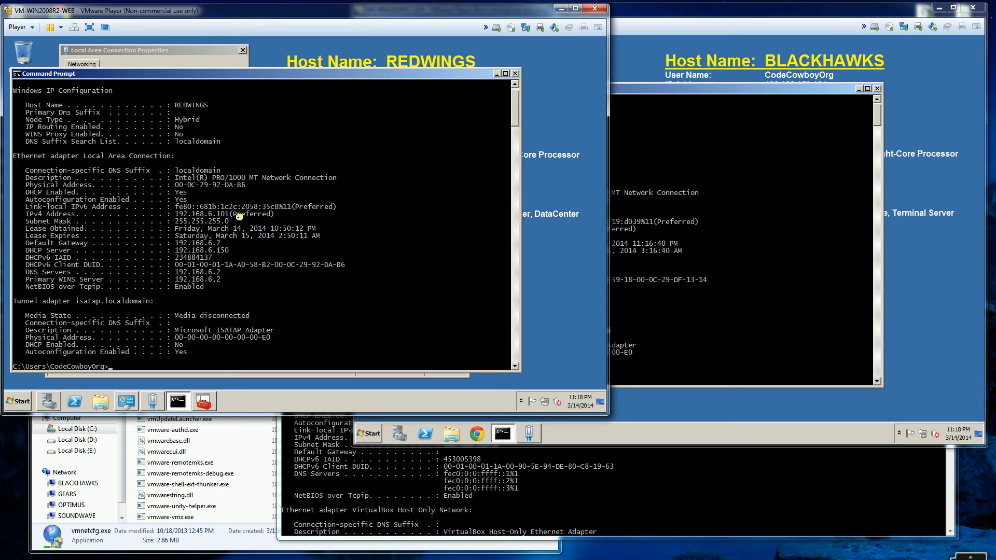
- Ping REDWINGS at 192.168.6.101 from the BLACKHAWKS command prompt
left_click(783, 205)
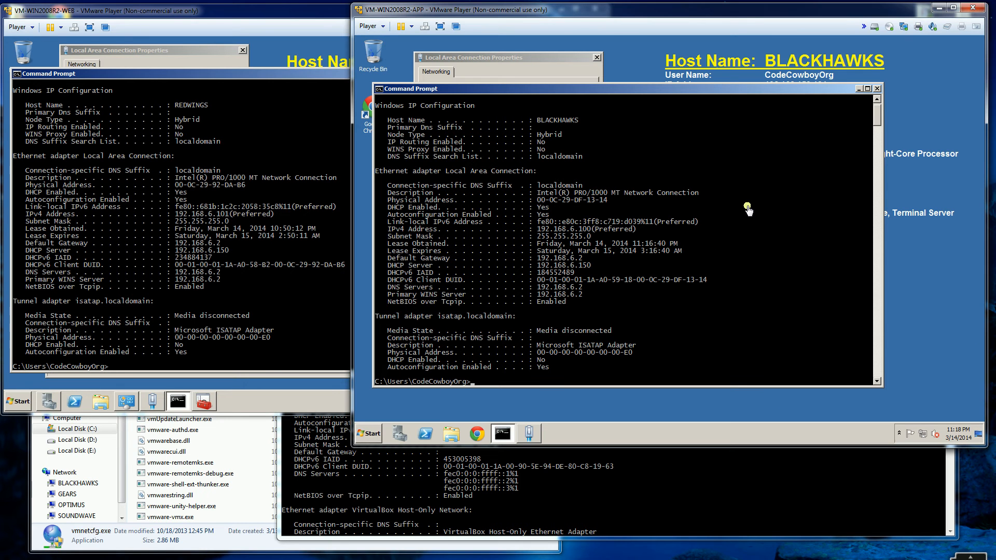
type("ping 192.168.6.101")
key("Return")
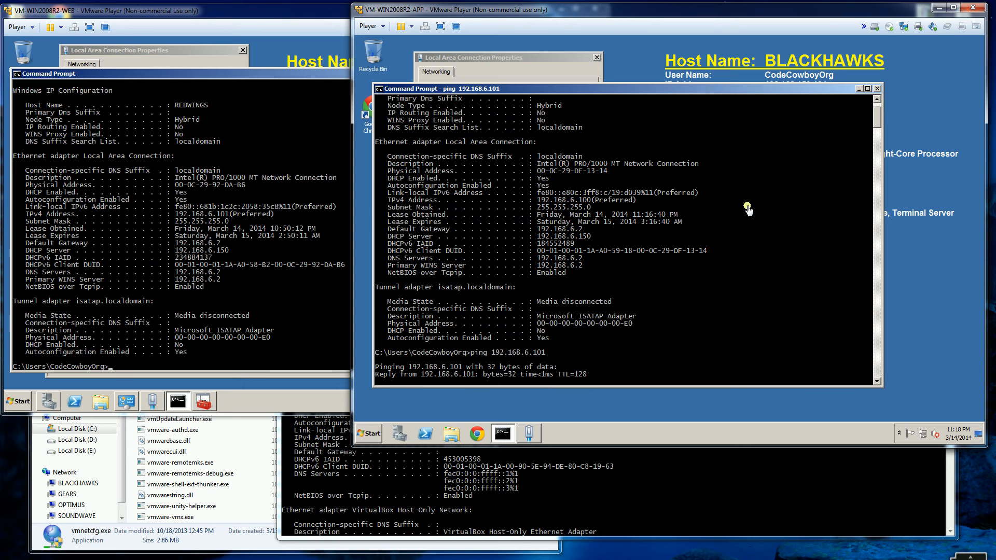
- Ping BLACKHAWKS at 192.168.6.100 from the REDWINGS command prompt
left_click(246, 291)
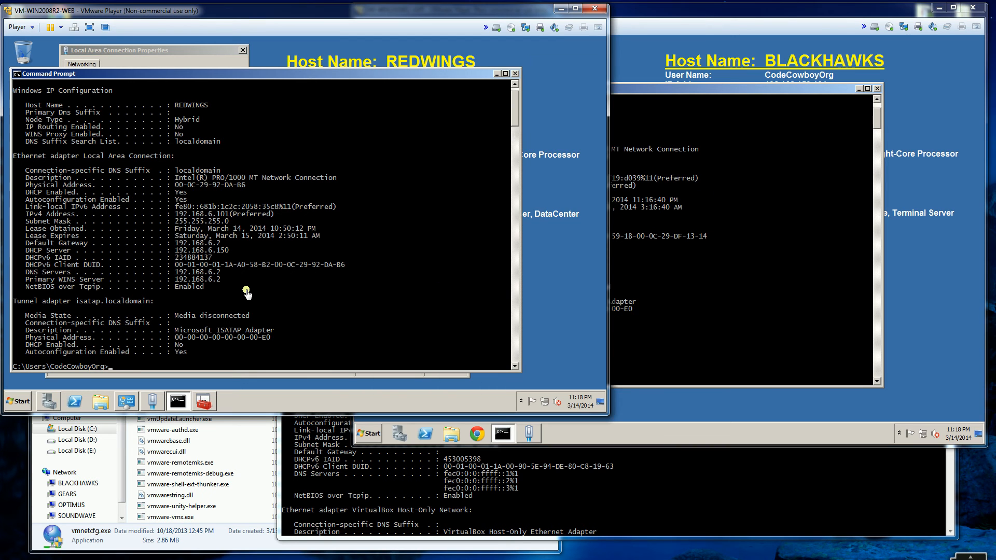
type("ping 192.16")
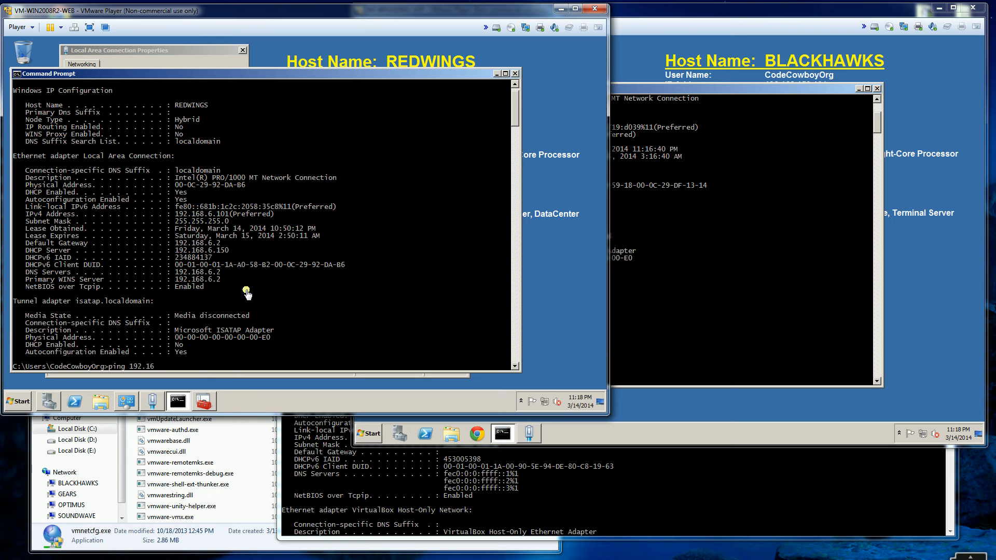
type("8.6.100")
key("Return")
left_click(794, 282)
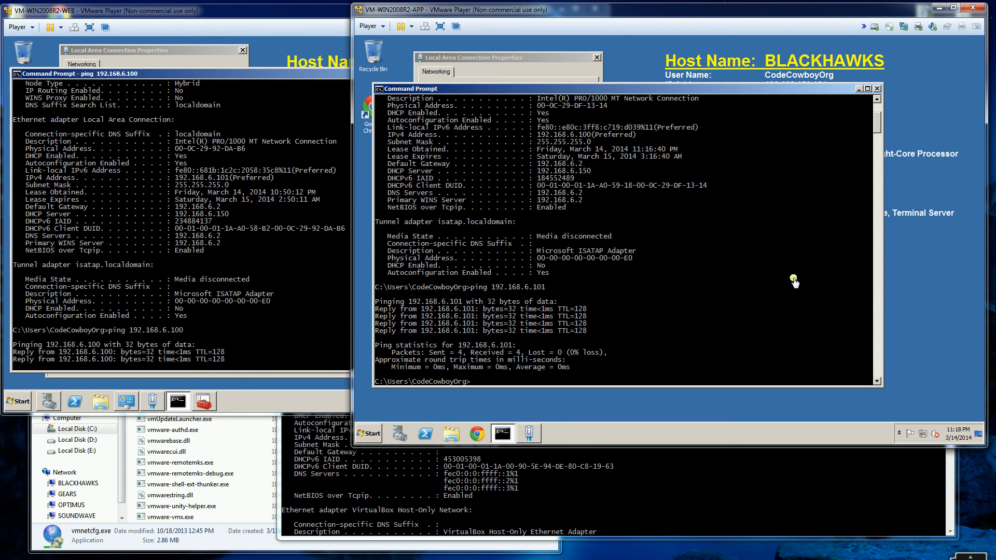
- Clear the host's Developer Command Prompt and ping BLACKHAWKS at 192.168.6.100 from it
left_click(667, 484)
type("cls")
key("Return")
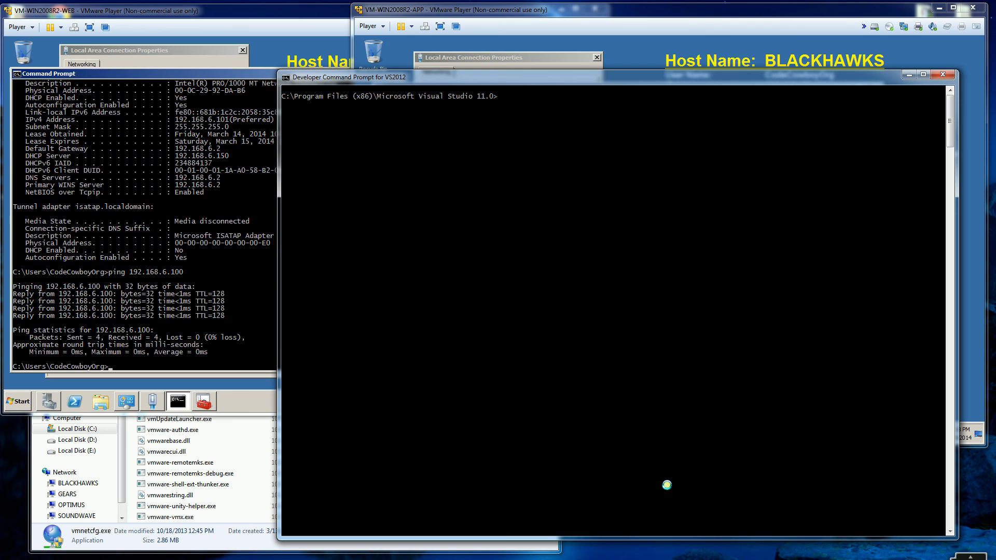
type("cls")
key("Up")
key("Return")
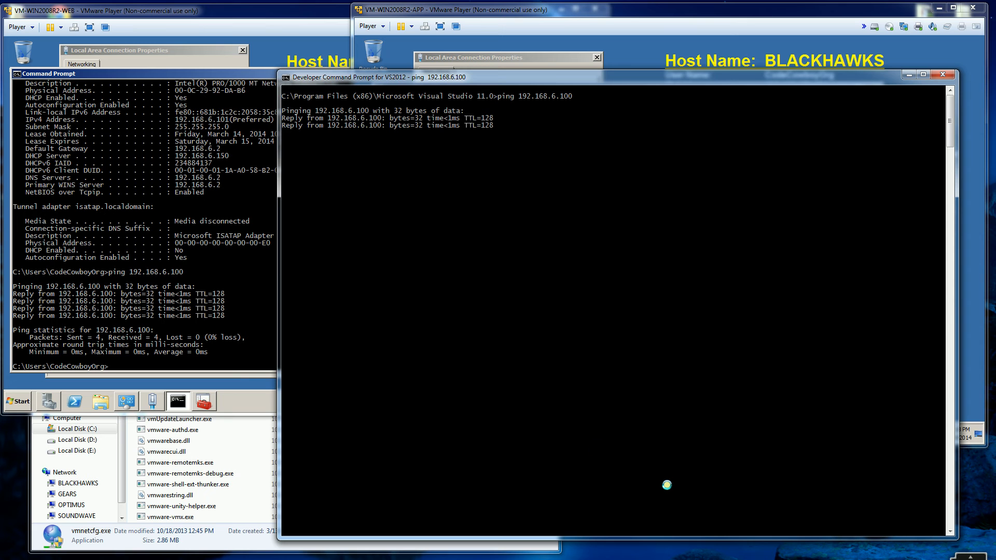
- Ping REDWINGS at 192.168.6.101 from the host's Developer Command Prompt
key("Up")
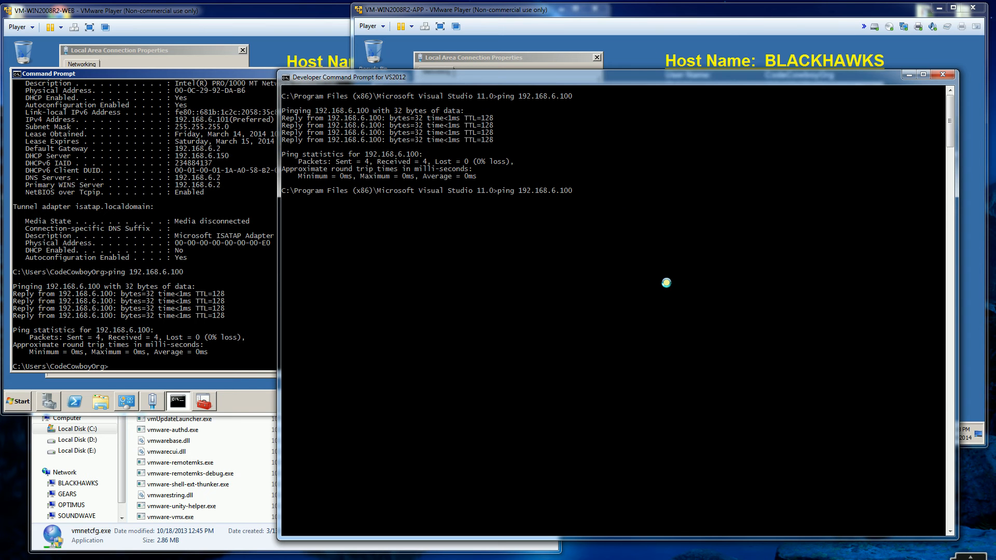
key("BackSpace")
type("1")
key("Return")
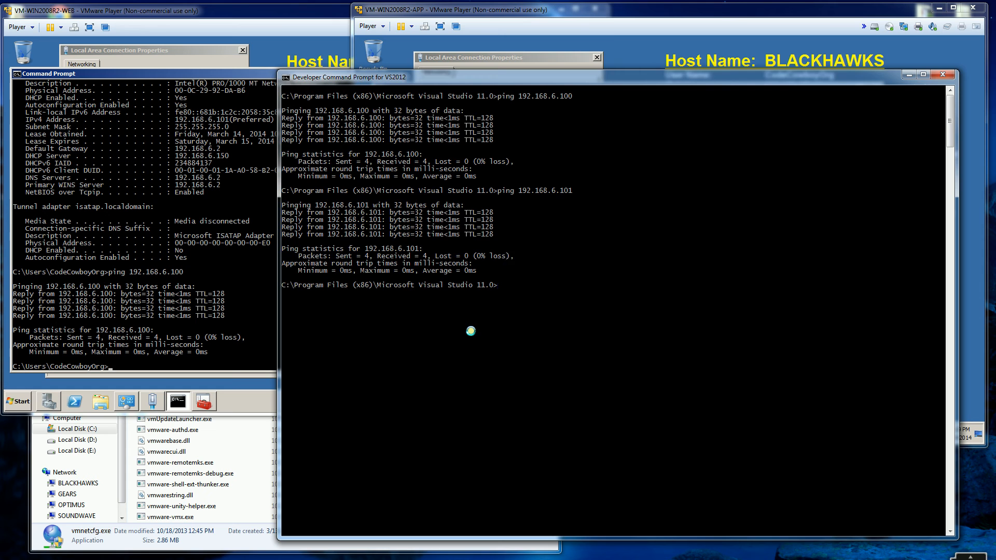
- Ping the host machine at 10.33.55.2 from the REDWINGS command prompt
left_click(220, 313)
left_click(685, 57)
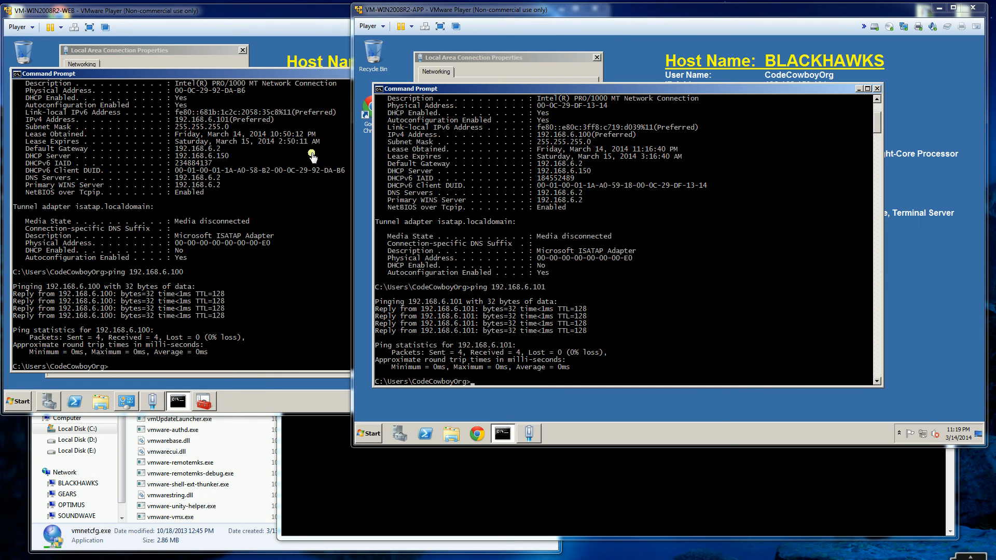
left_click(260, 237)
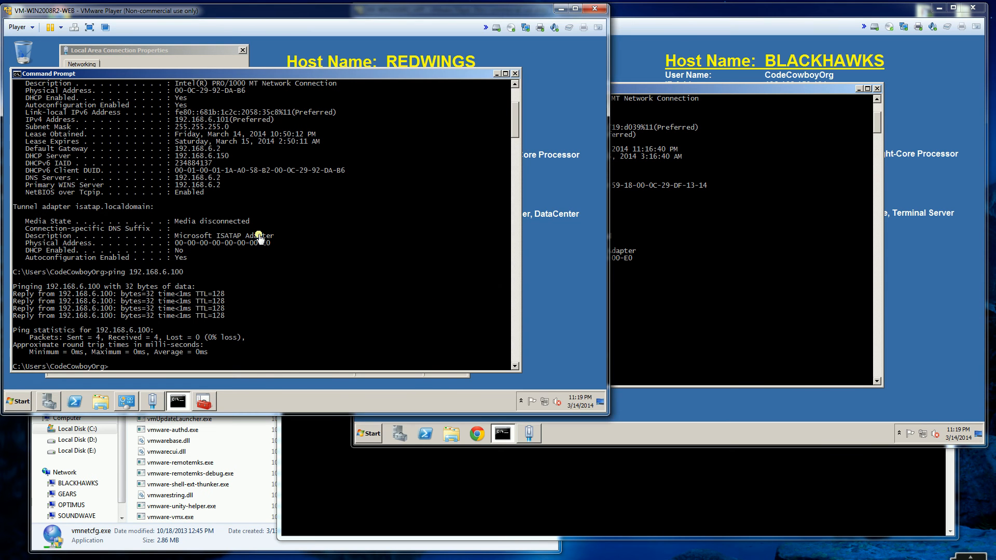
type("ping 10.33.55.2")
key("Return")
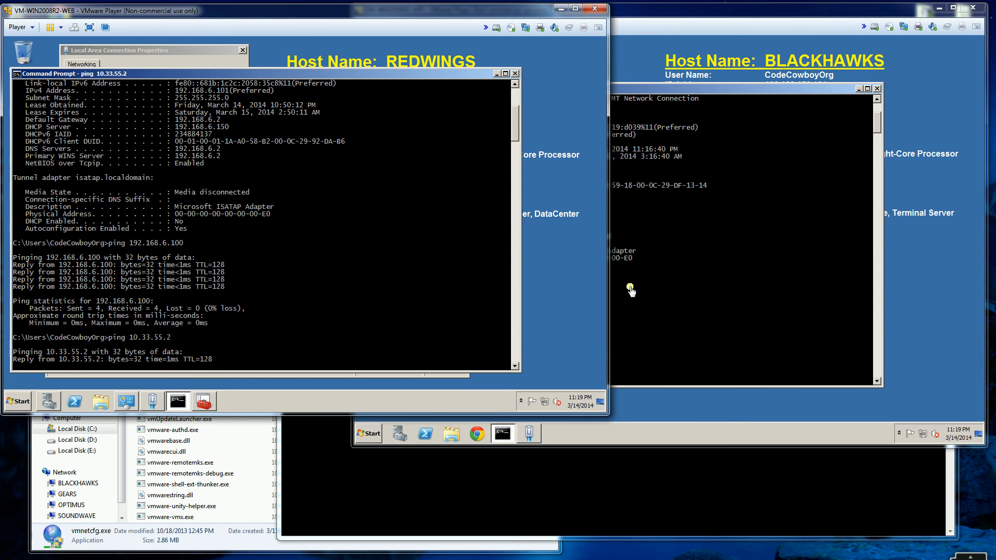
- Run ipconfig /all in the BLACKHAWKS command prompt to review its IP configuration
left_click(638, 463)
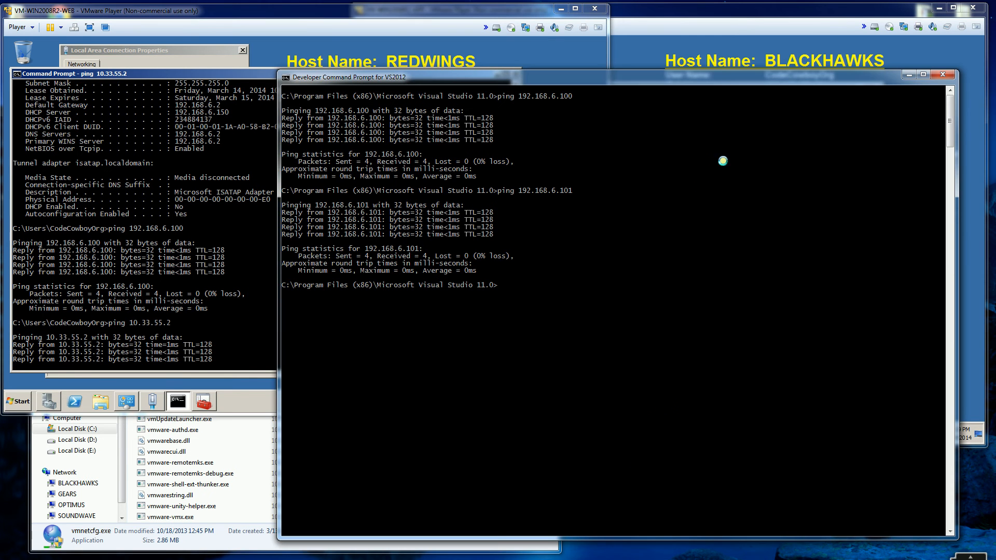
left_click(672, 53)
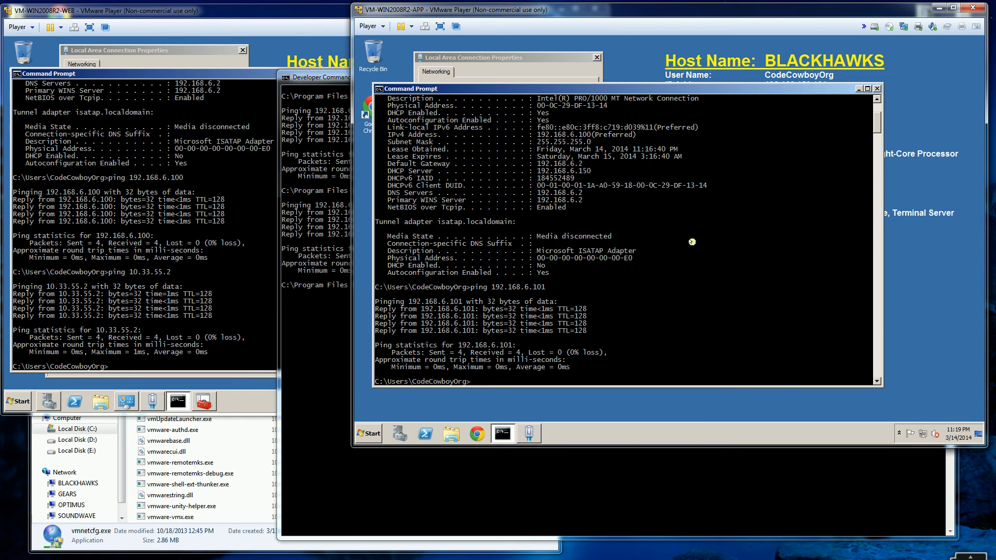
type("ipconf")
key("BackSpace")
key("BackSpace")
key("BackSpace")
type("config /all")
key("Return")
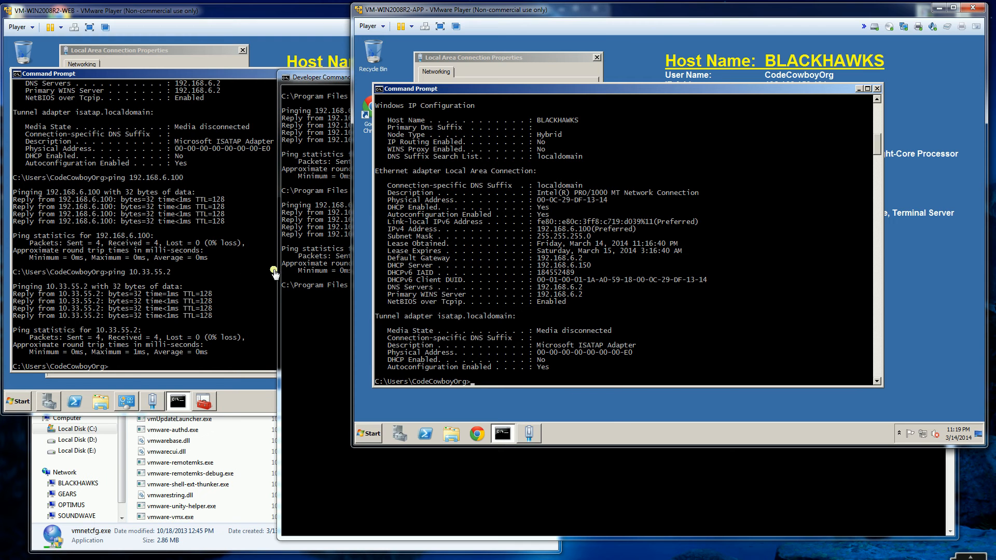
- Change the BLACKHAWKS virtual machine's network adapter connection to Host-only and apply the setting
left_click(244, 275)
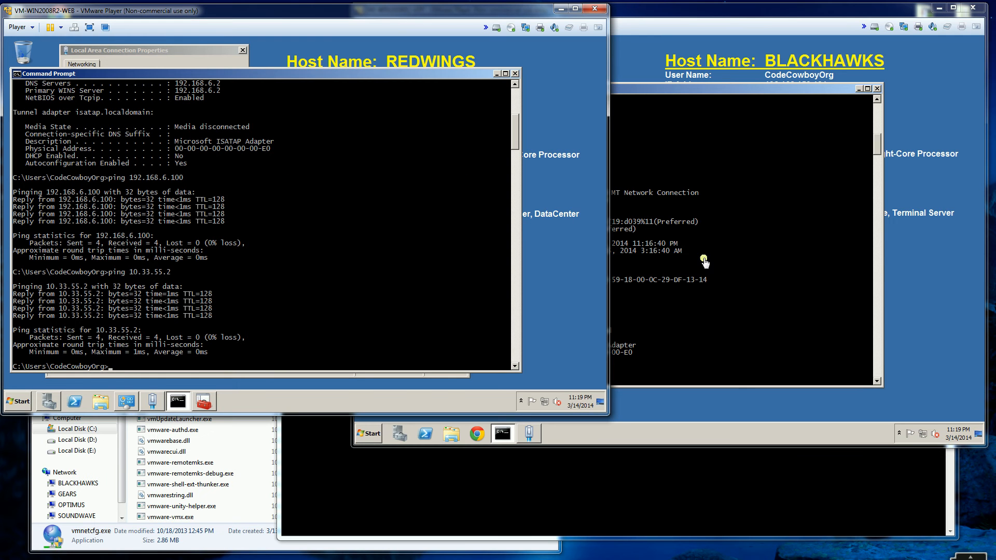
left_click(918, 252)
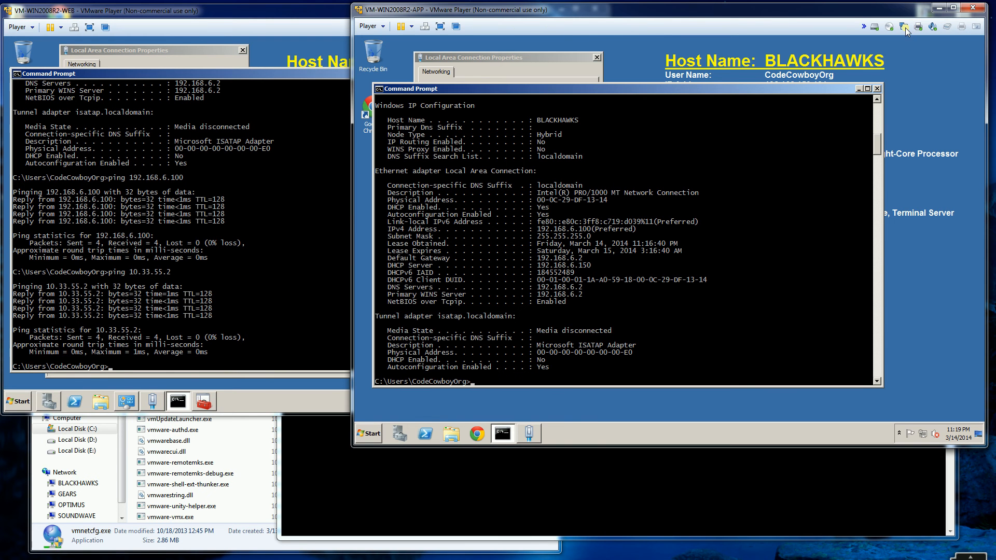
left_click(905, 27)
left_click(743, 166)
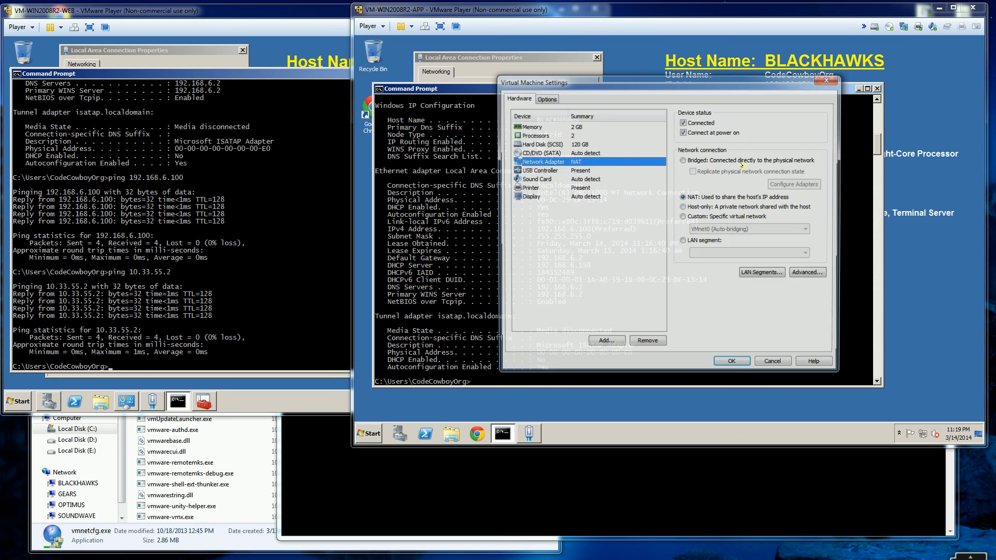
left_click(690, 208)
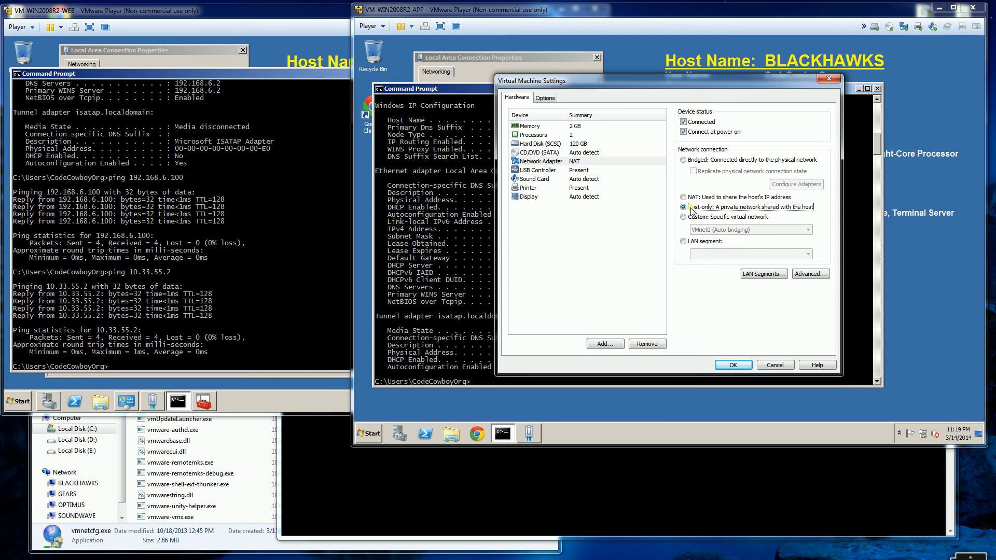
left_click(733, 365)
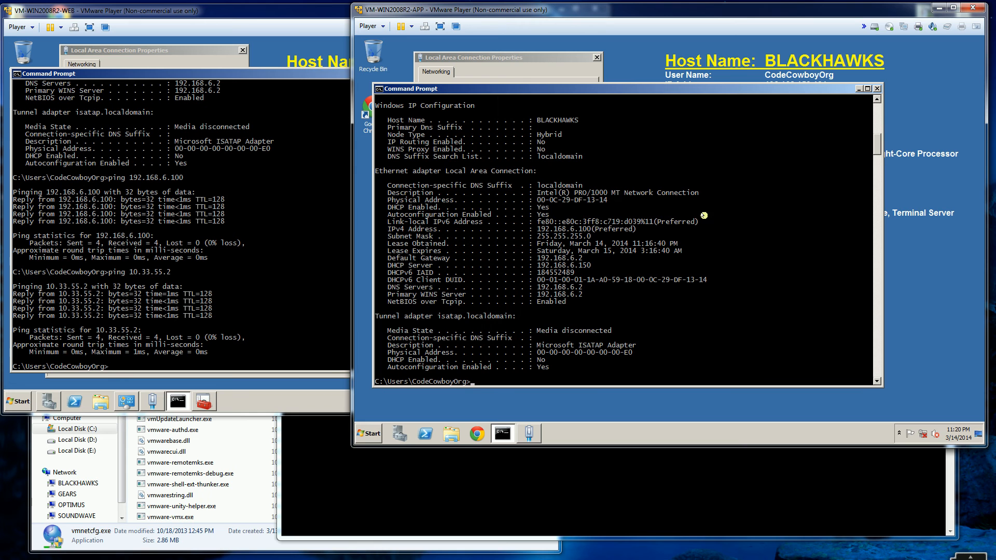
- Clear the BLACKHAWKS command prompt and enter ipconfig /all without running it
type("cls")
key("Return")
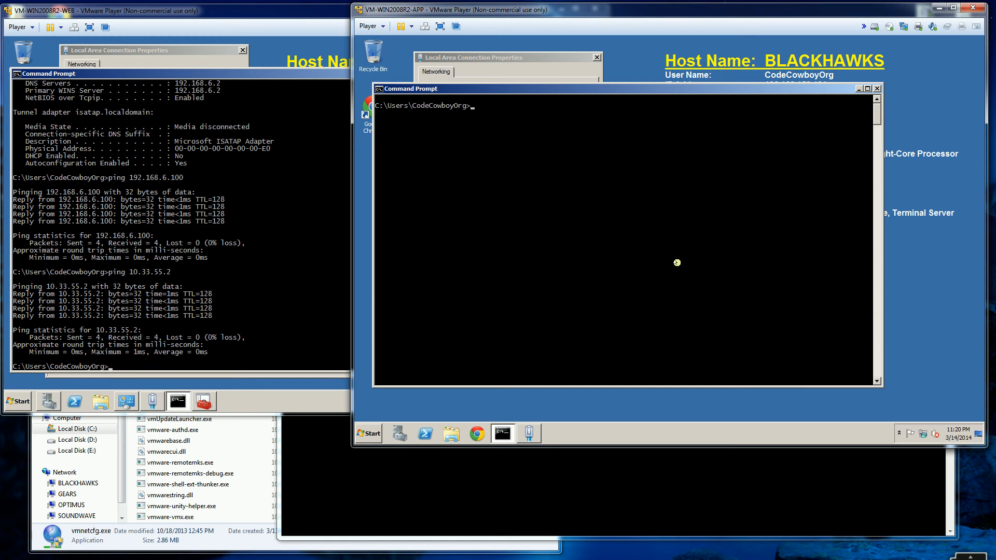
type("pconfig /all")
- Launch Internet Explorer in REDWINGS and dismiss its Internet Explorer 11 setup dialog
left_click(295, 280)
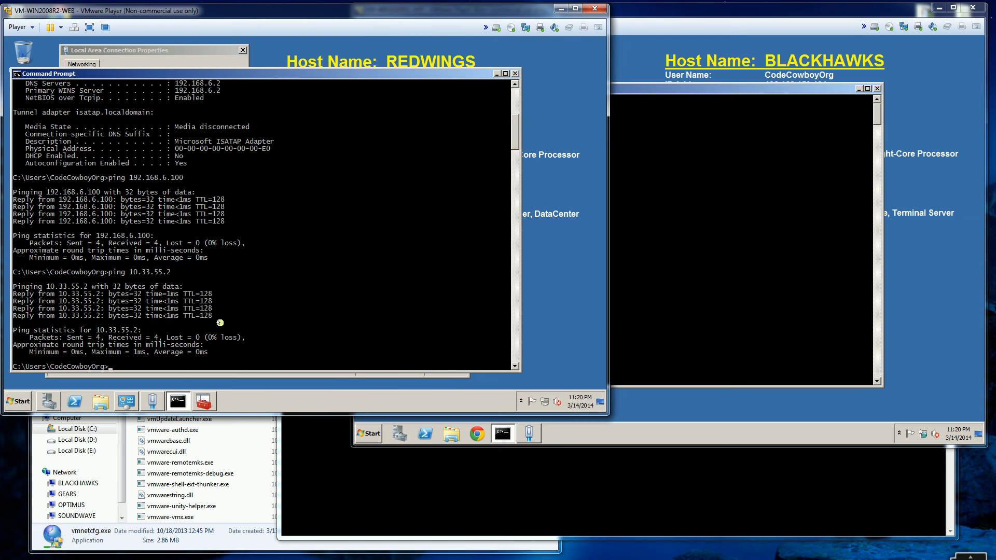
left_click(20, 401)
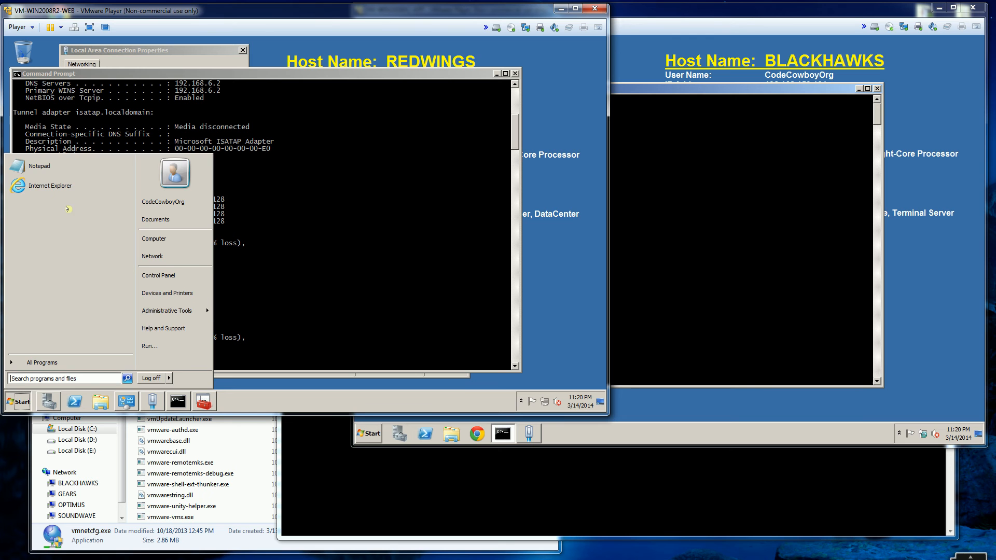
left_click(59, 186)
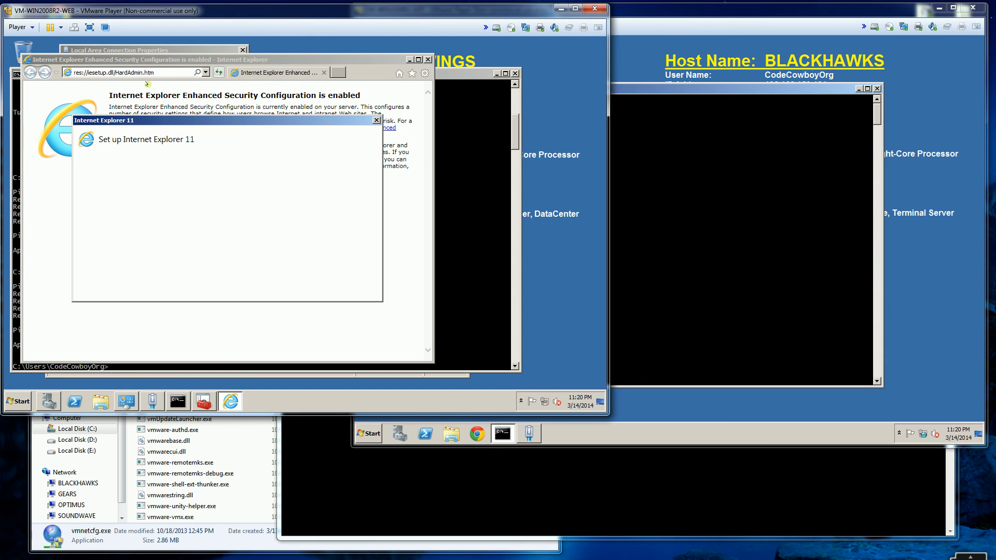
left_click(304, 291)
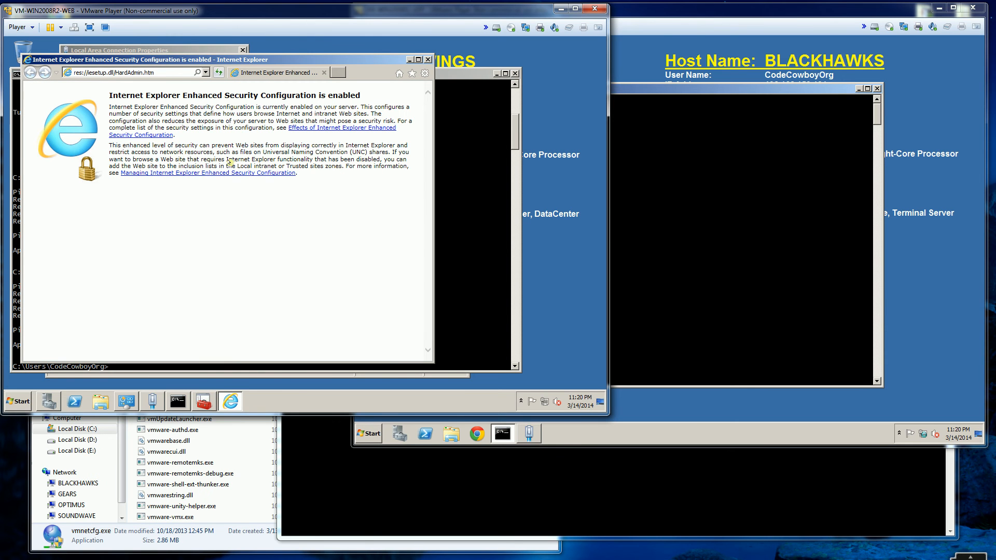
left_click(170, 72)
type("www.g")
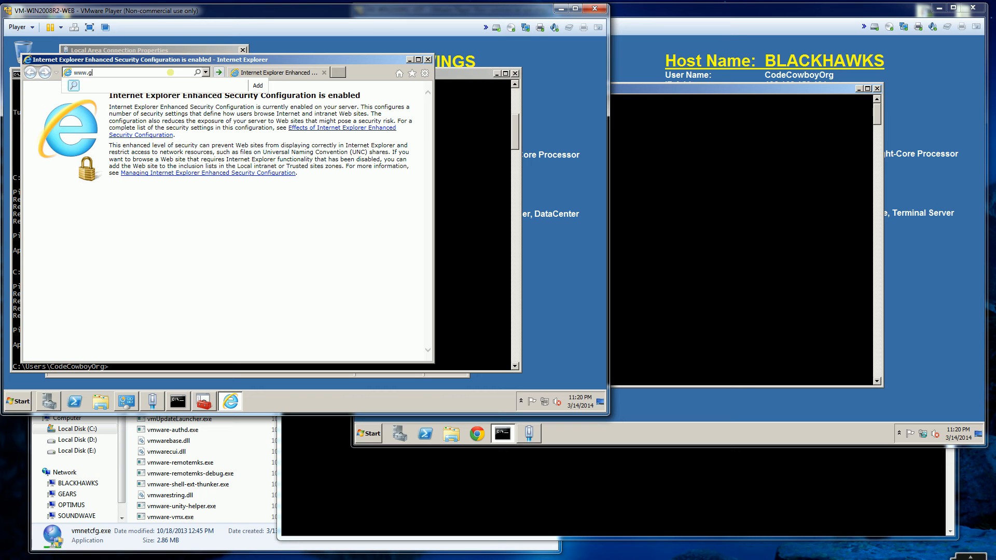
type("oogle.com")
key("Return")
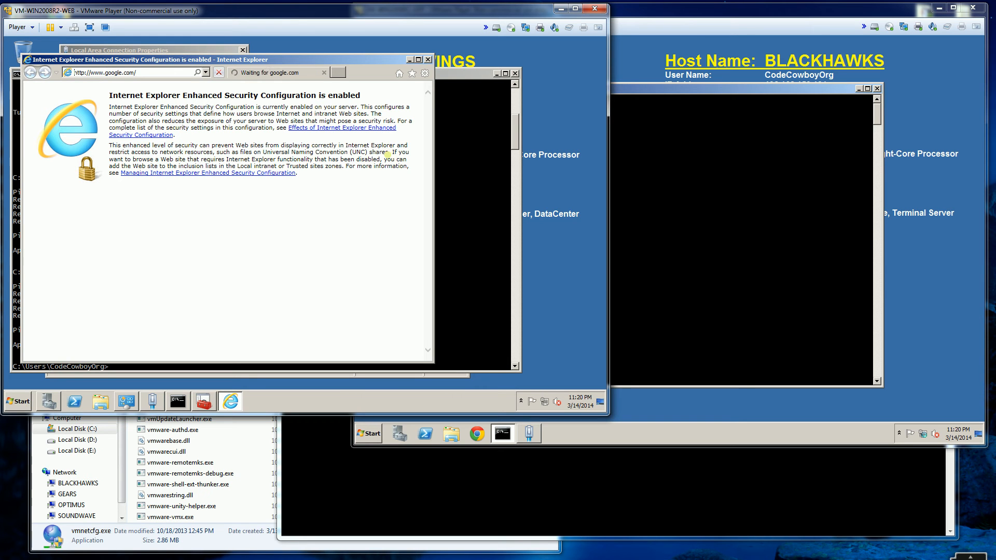
left_click(560, 132)
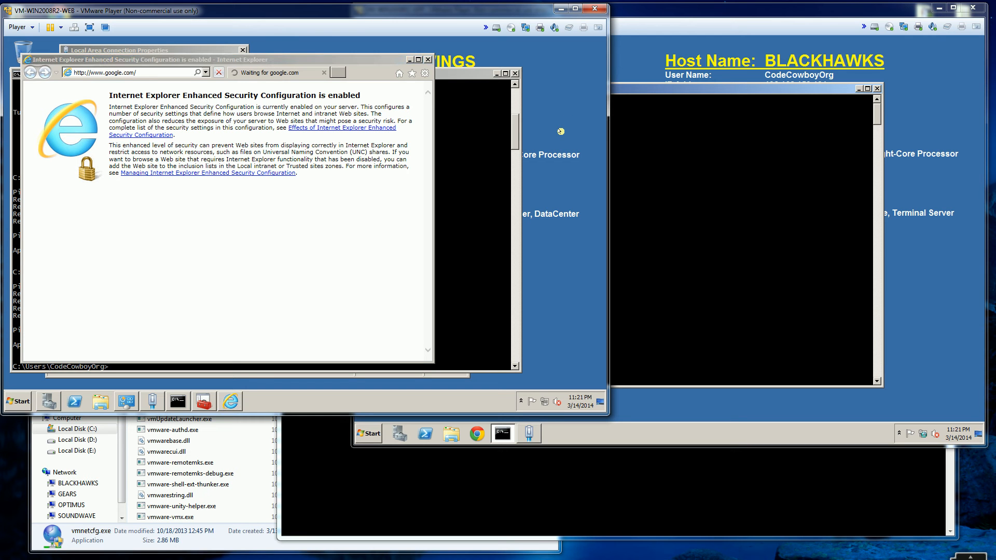
left_click(668, 89)
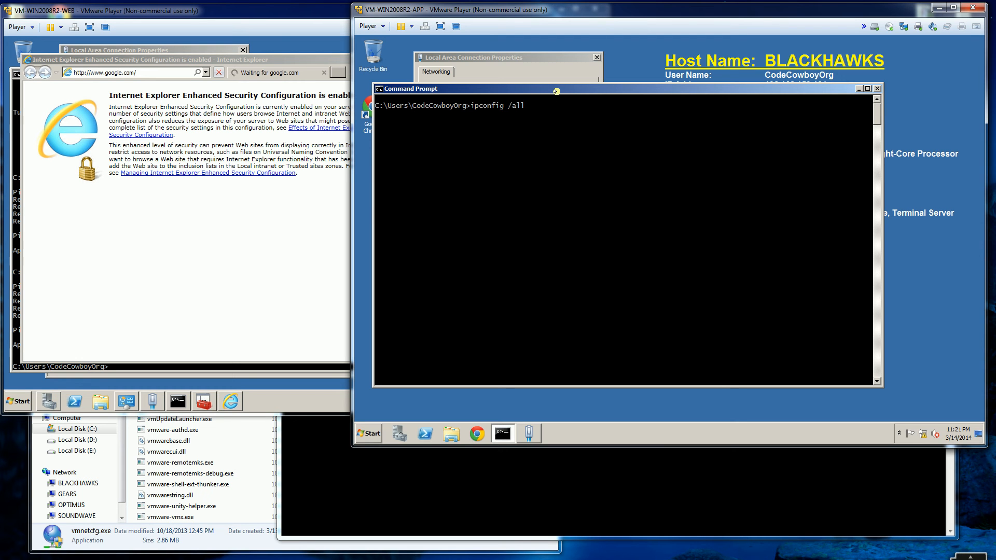
mouse_move(924, 433)
left_click(277, 61)
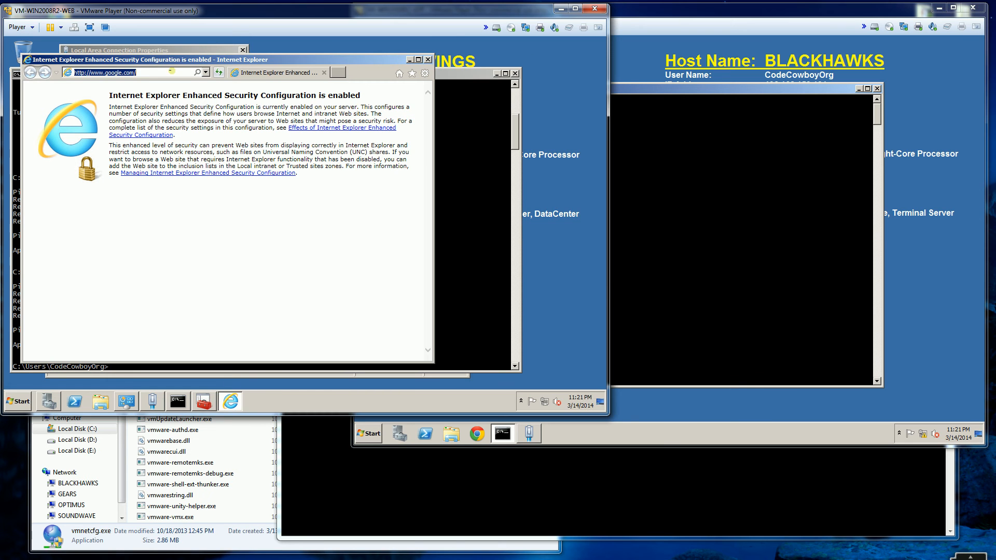
key("Return")
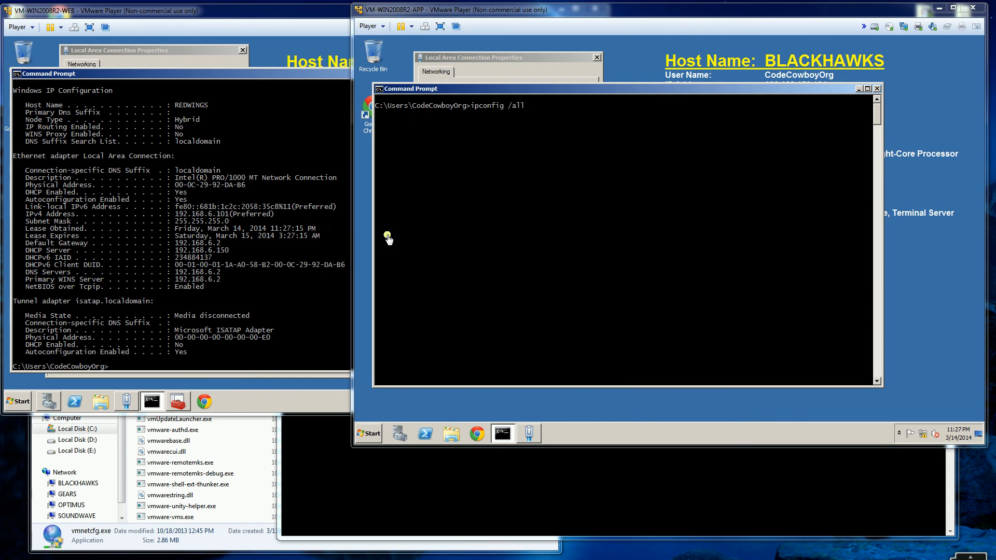
- Test REDWINGS's internet access by opening Chrome twice, closing the browser after each check
left_click(278, 73)
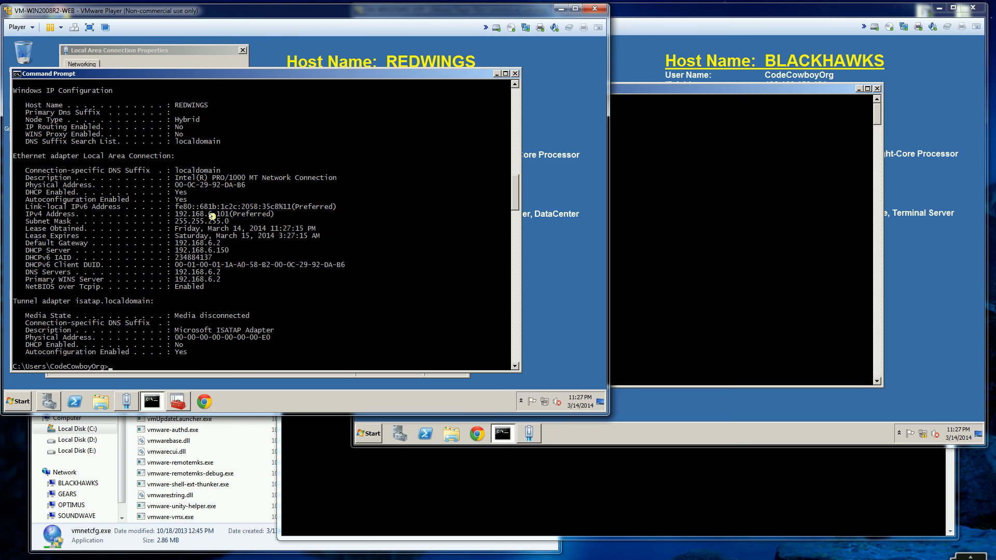
left_click(209, 403)
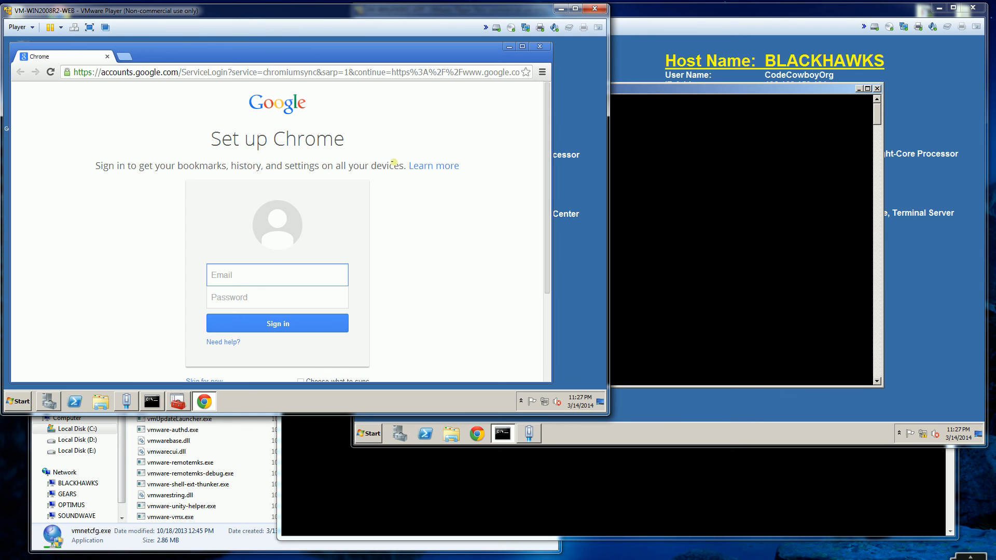
left_click(539, 46)
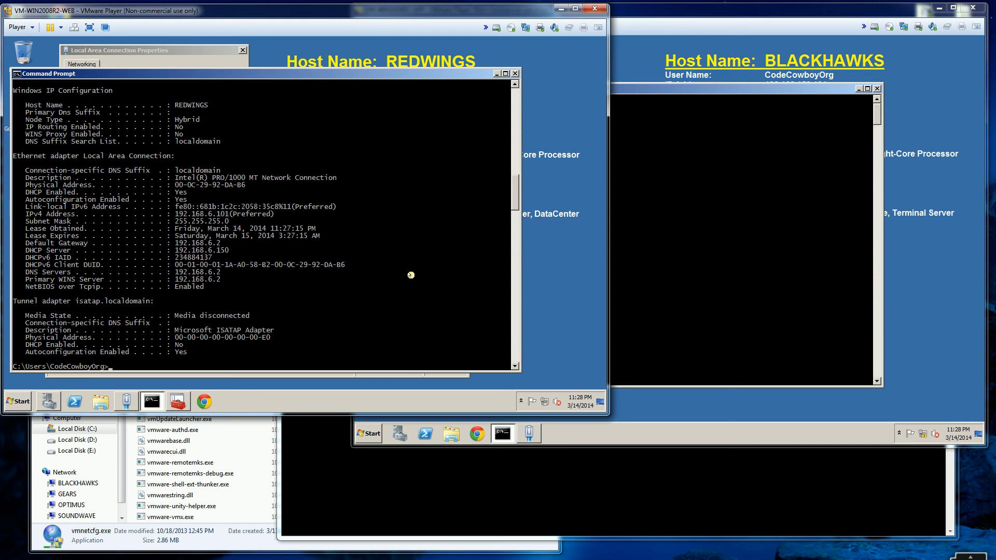
left_click(204, 402)
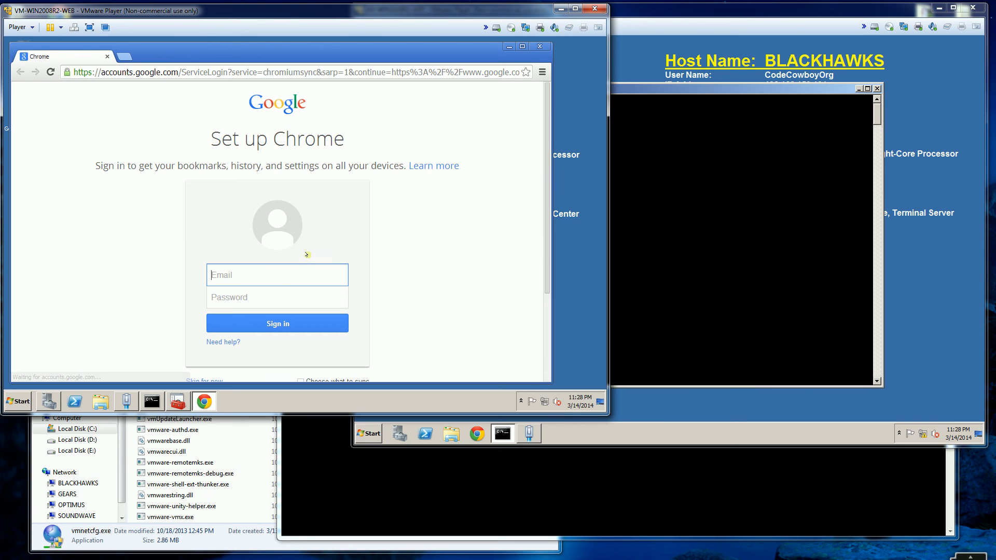
left_click(539, 46)
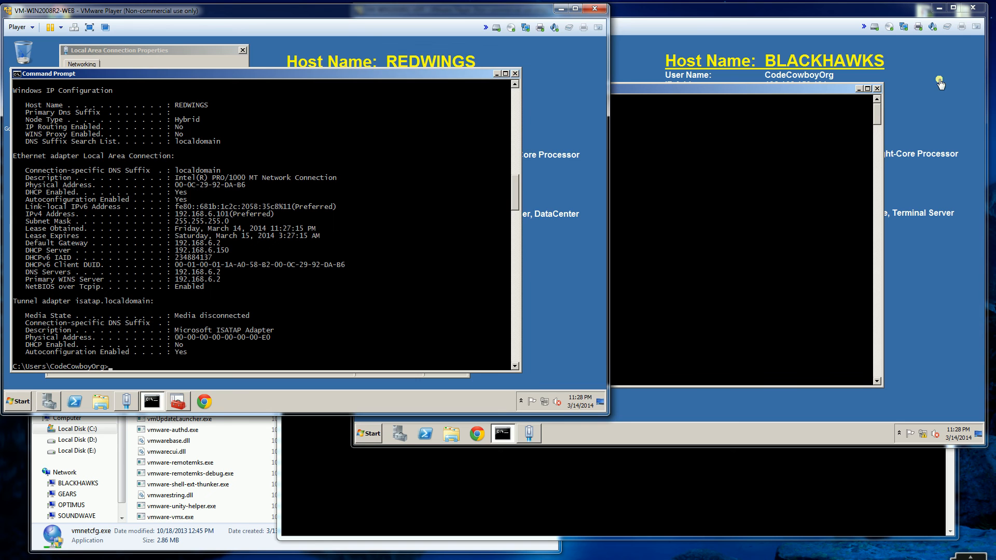
- Check that BLACKHAWKS's network adapter is set to host-only, then run ipconfig /all in its command prompt
left_click(911, 37)
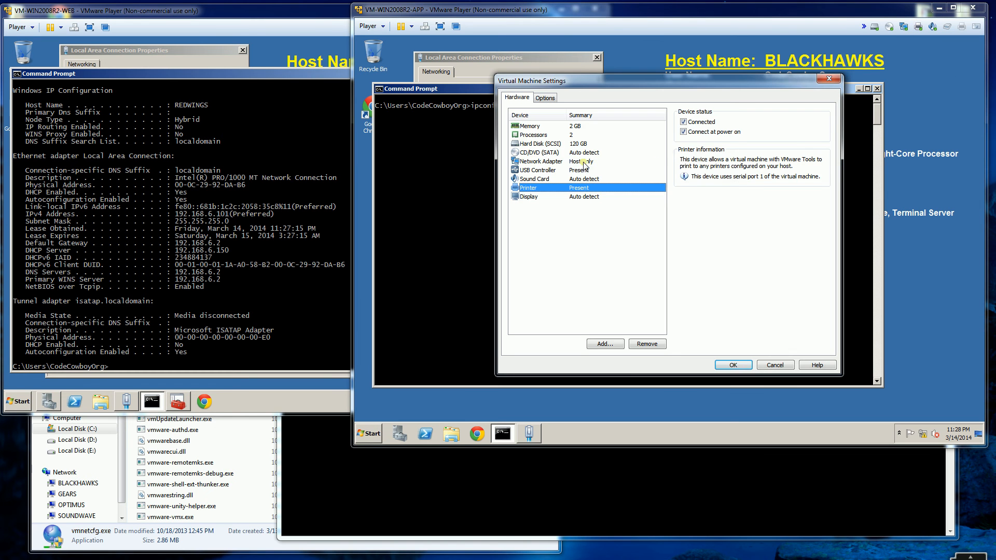
left_click(573, 164)
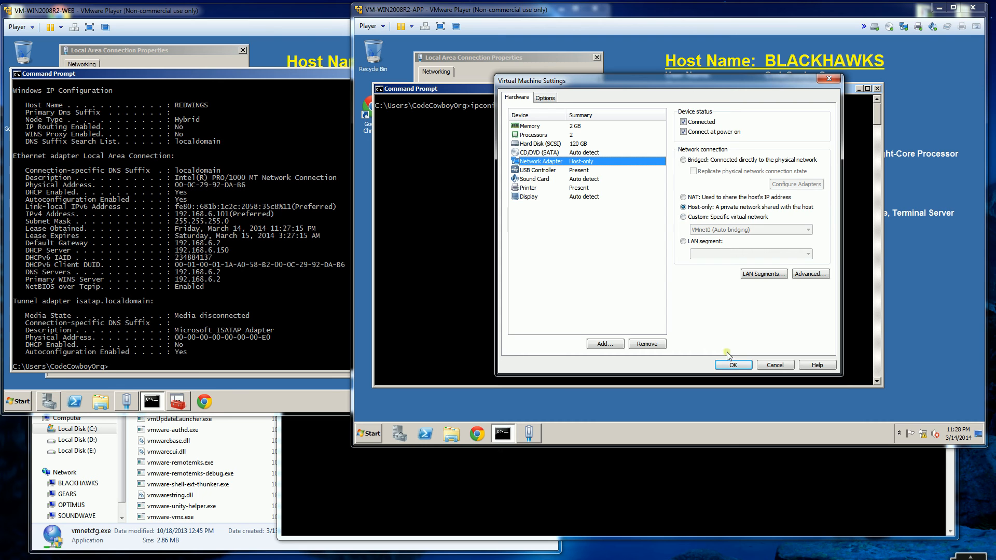
left_click(733, 365)
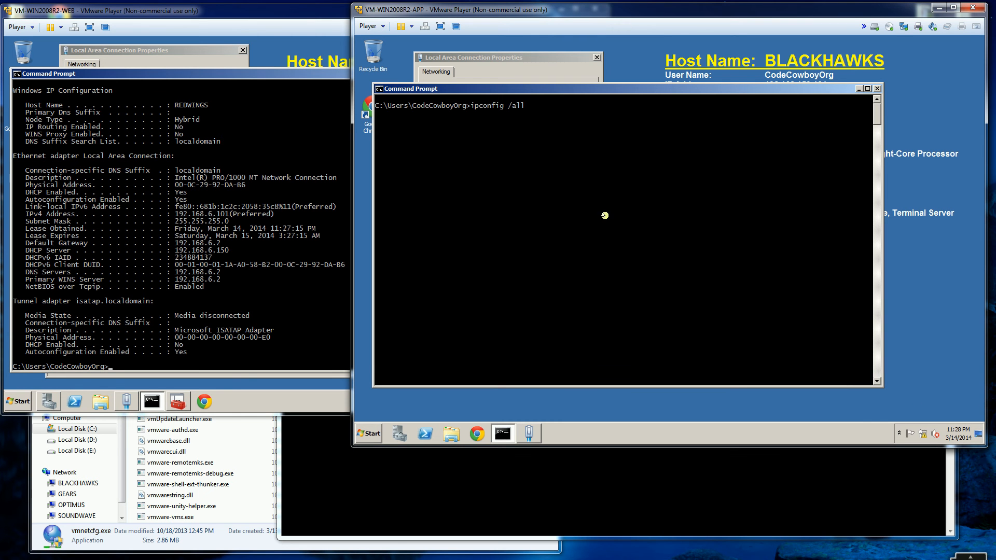
key("Return")
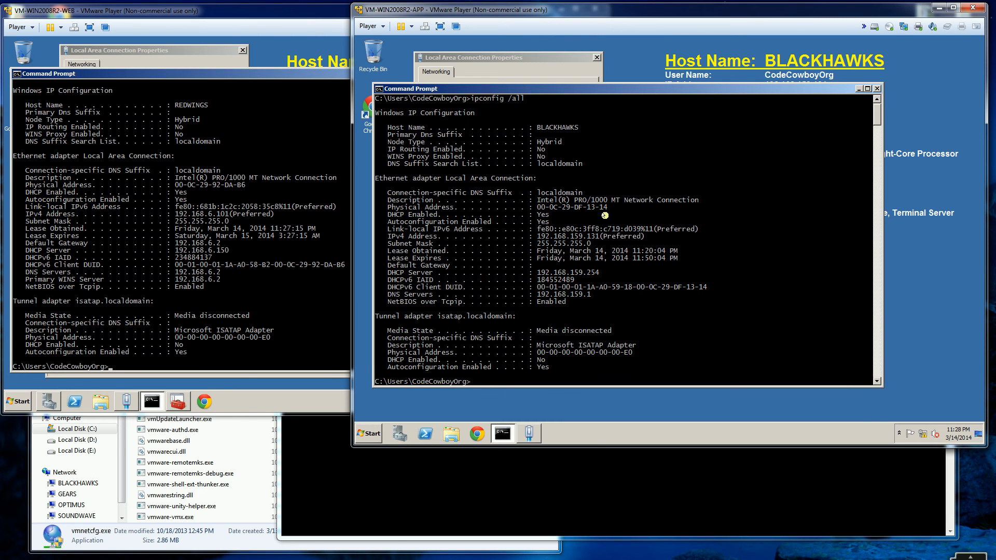
- Switch REDWINGS's network adapter to Host-only: A private network shared with the host
left_click(296, 47)
left_click(524, 29)
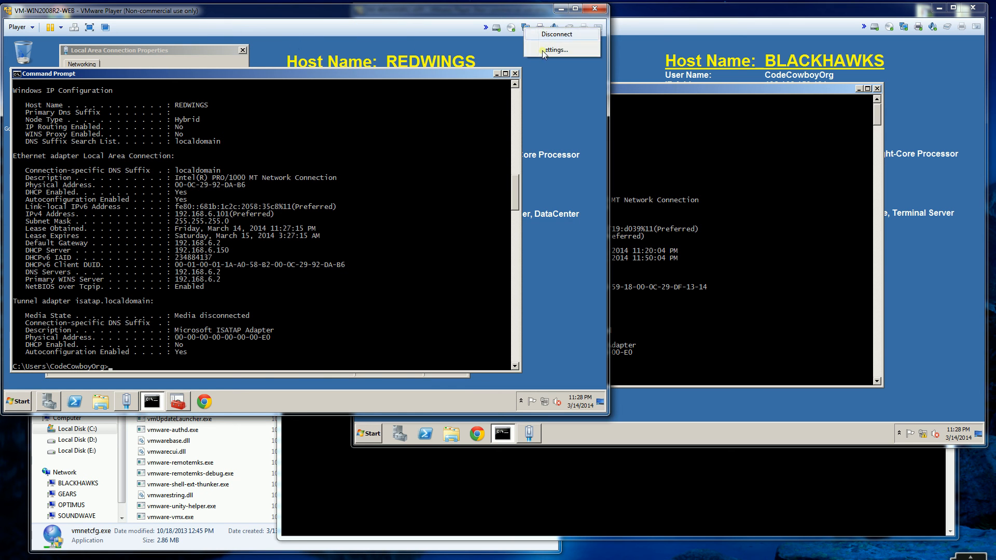
left_click(548, 53)
left_click(320, 192)
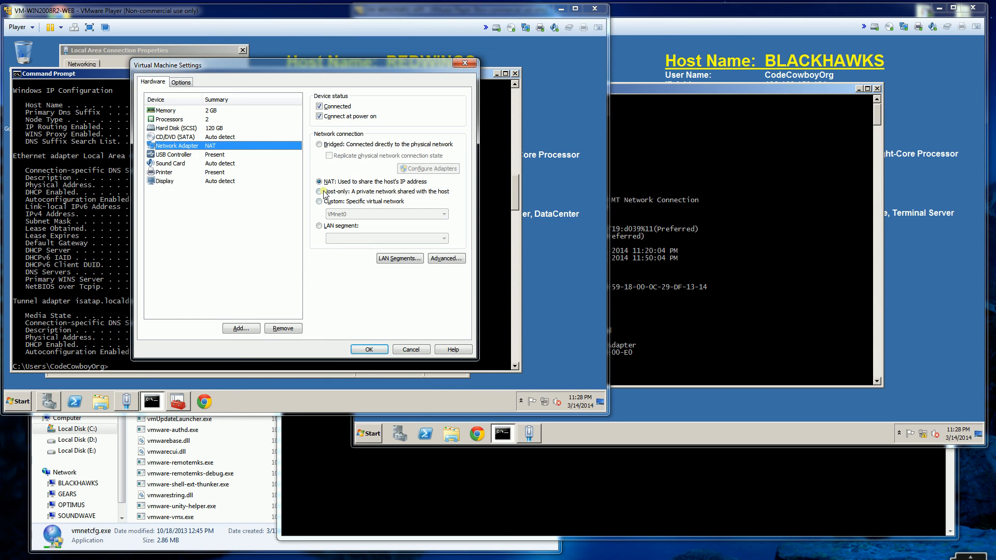
left_click(375, 351)
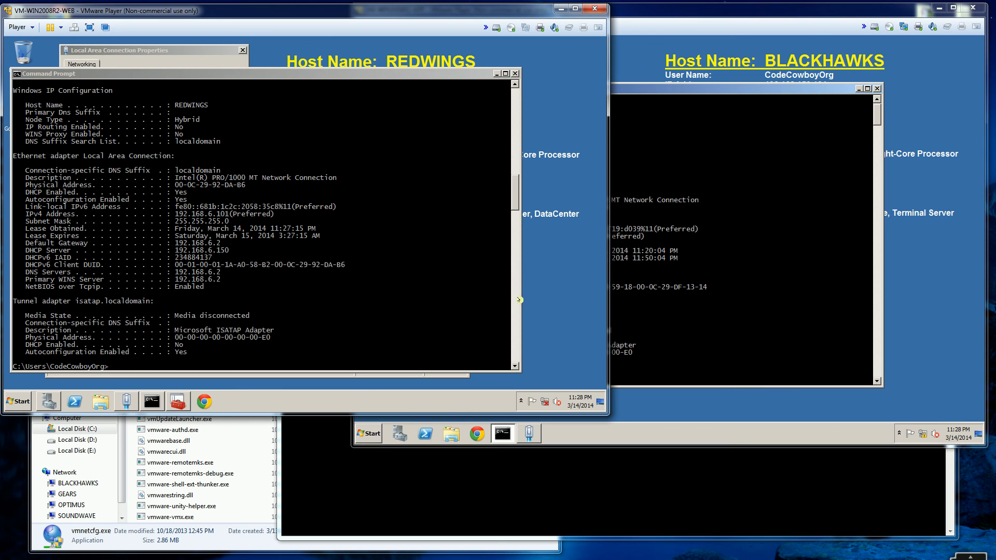
- Run ipconfig /all in REDWINGS twice and compare its IP configuration with BLACKHAWKS's
key("Up")
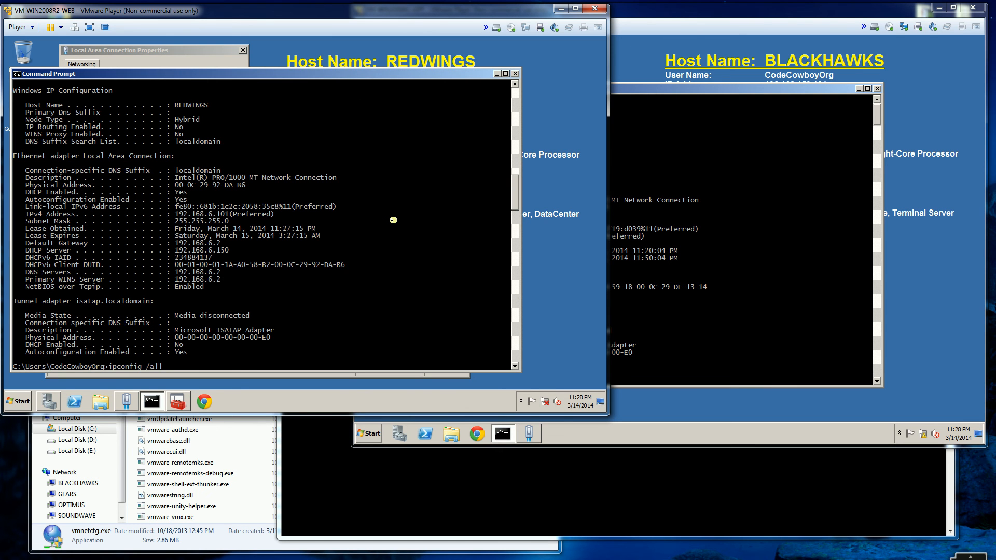
key("Return")
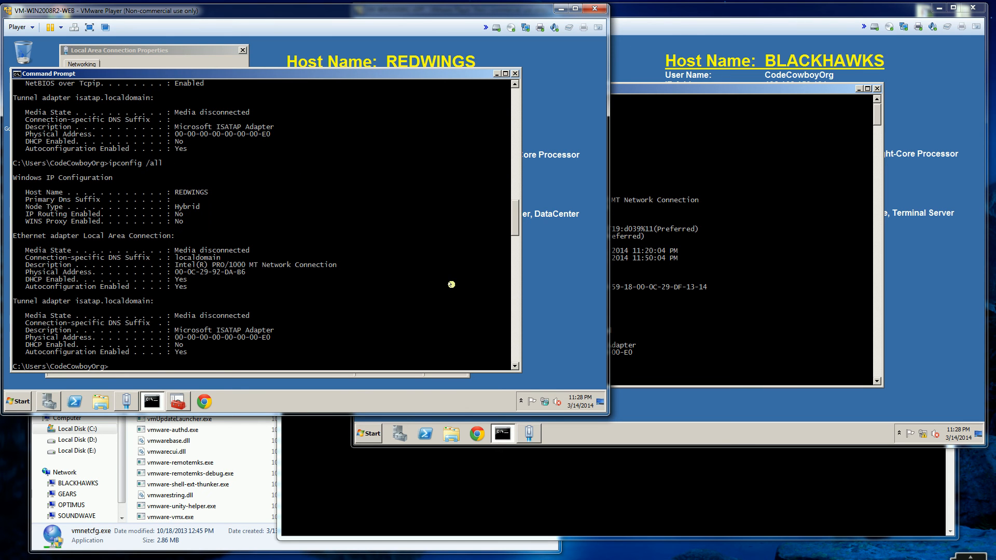
left_click(825, 276)
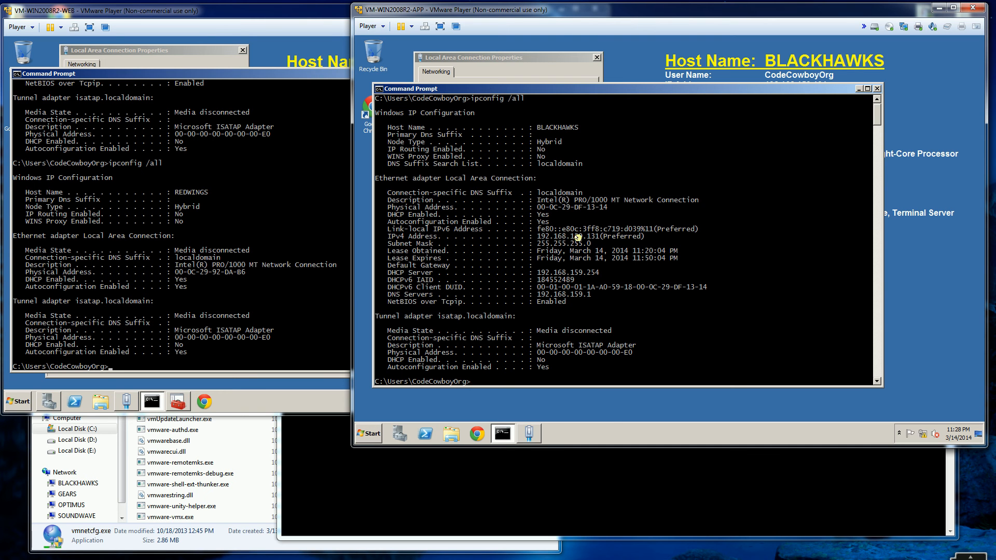
left_click(338, 229)
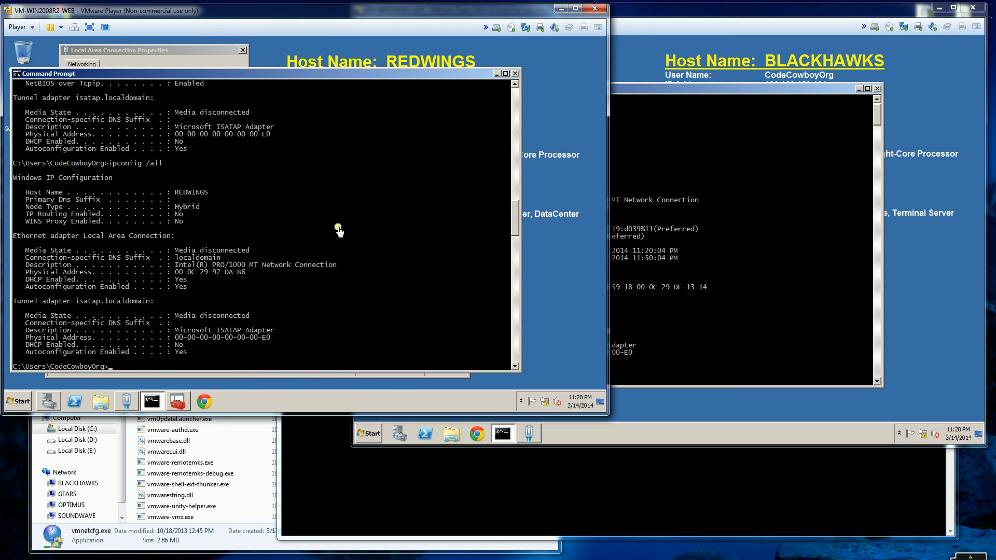
key("Up")
key("Return")
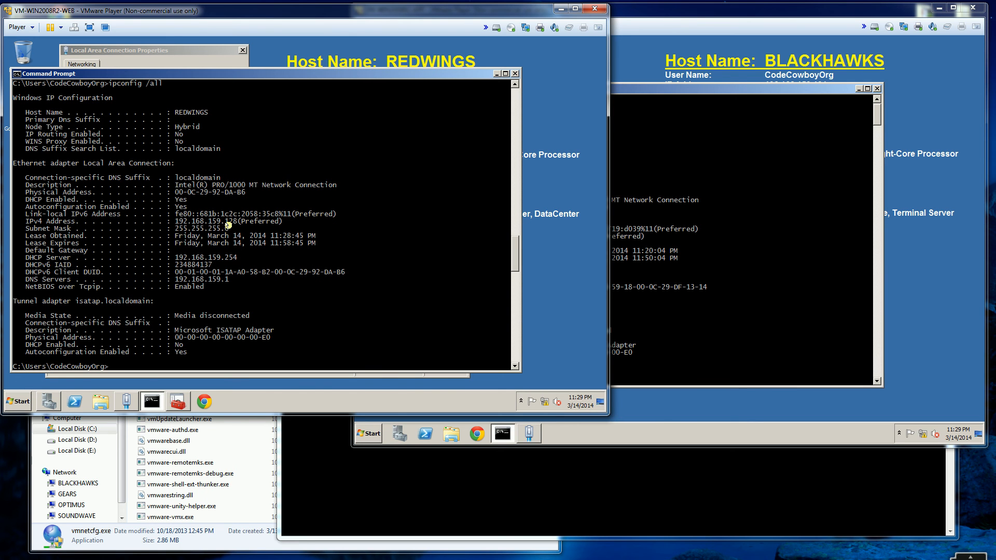
left_click(616, 266)
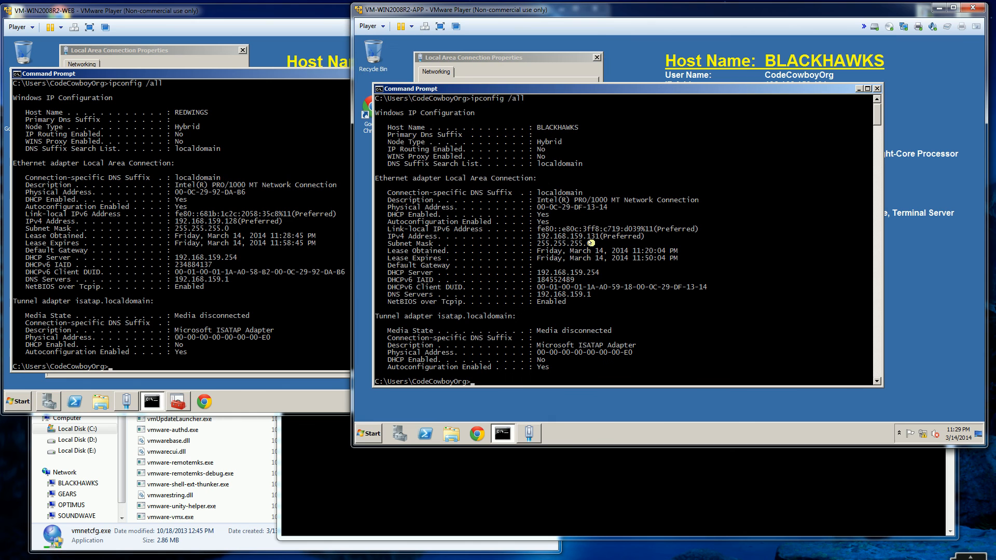
- Ping 192.168.159.128 from REDWINGS's command prompt and from BLACKHAWKS's command prompt
left_click(283, 288)
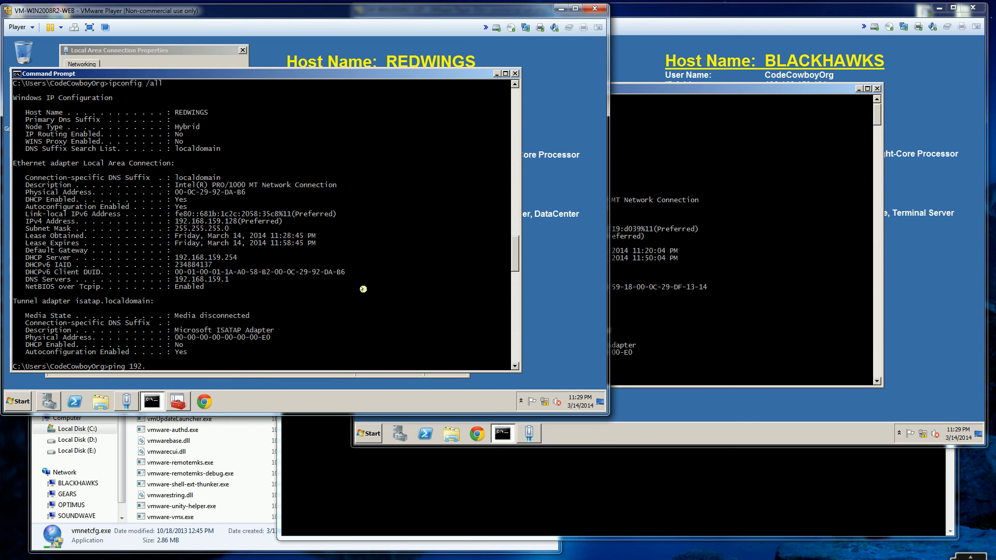
type("ping 192.168.159.128")
key("Return")
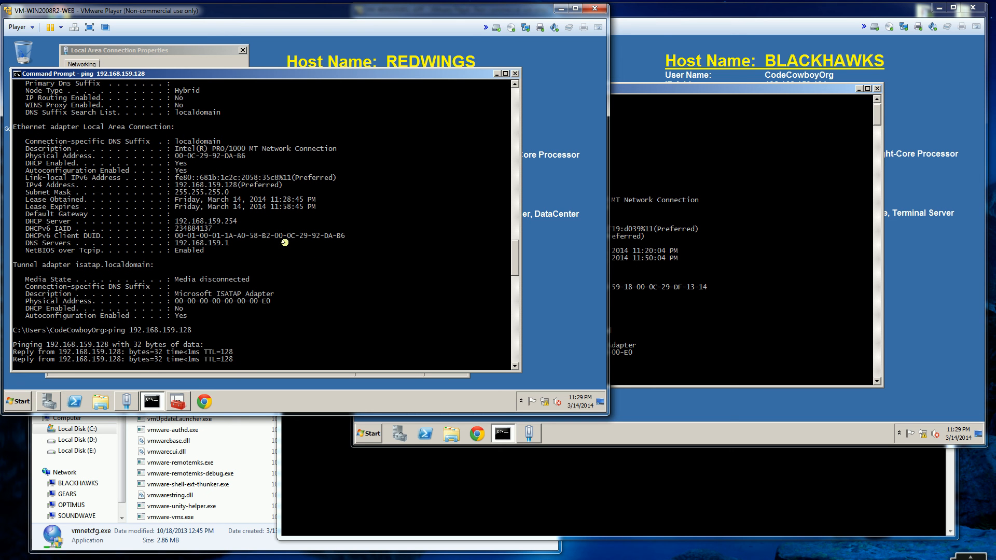
left_click(741, 279)
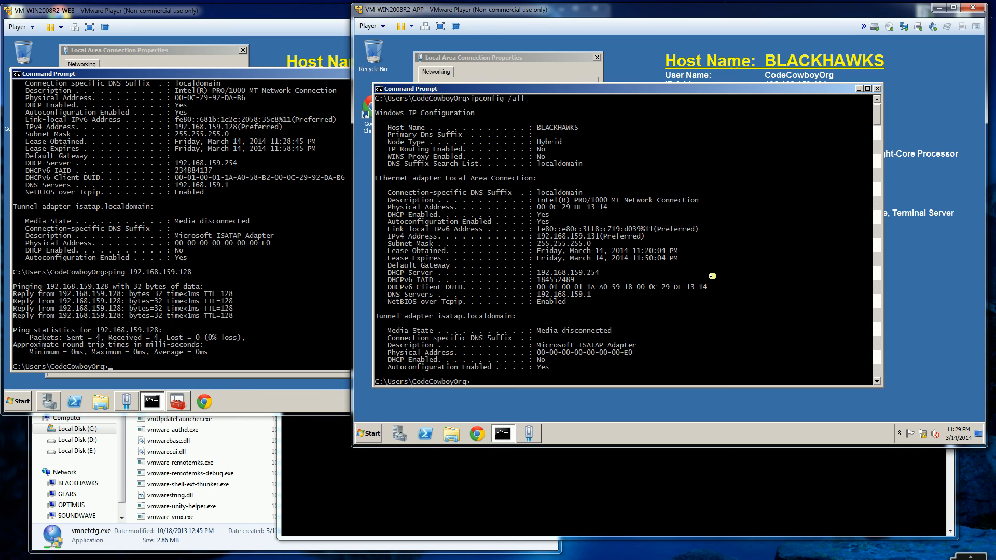
type("ping 192.168.159.128")
key("Return")
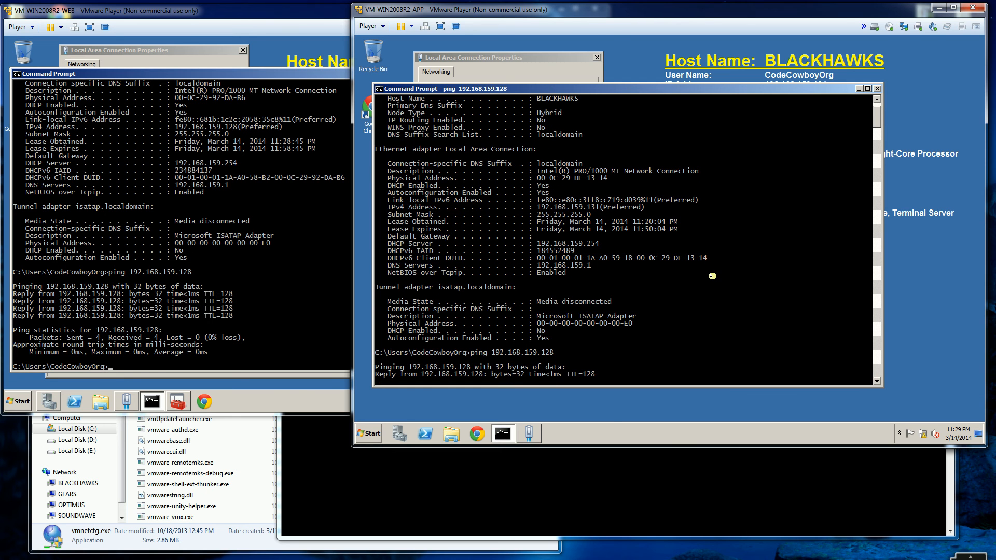
- Ping BLACKHAWKS at 192.168.159.131 from REDWINGS and review the ping output in BLACKHAWKS
left_click(161, 280)
key("Up")
key("BackSpace")
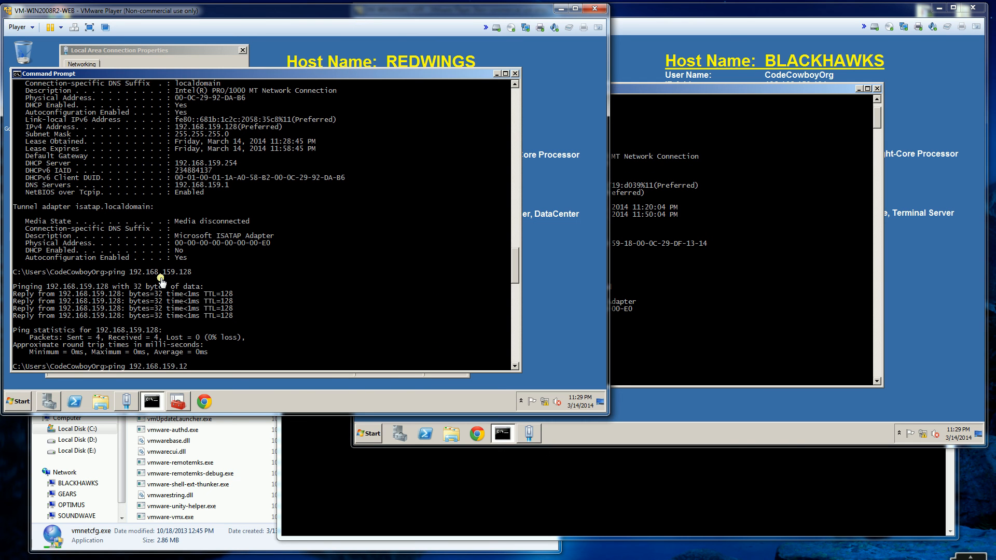
type("31")
key("Return")
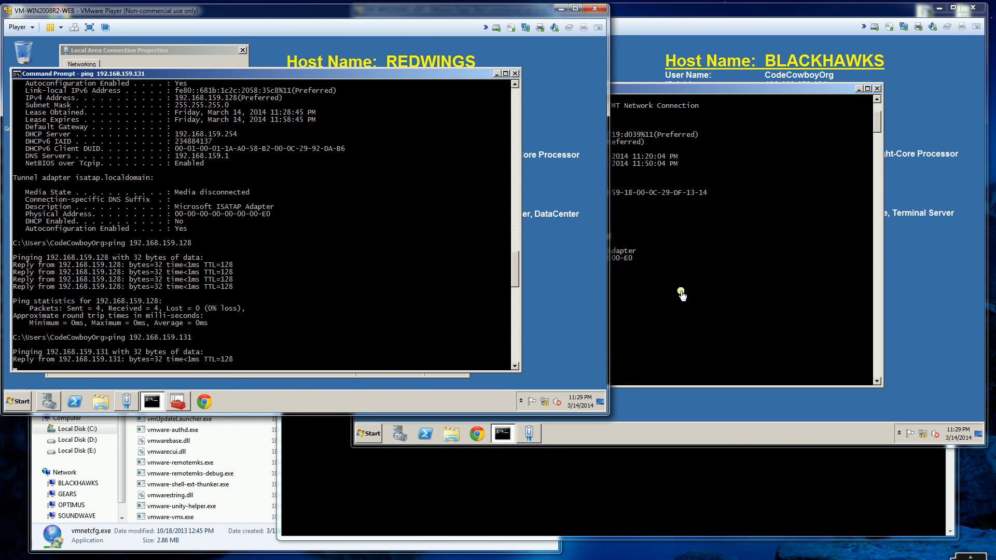
left_click(683, 290)
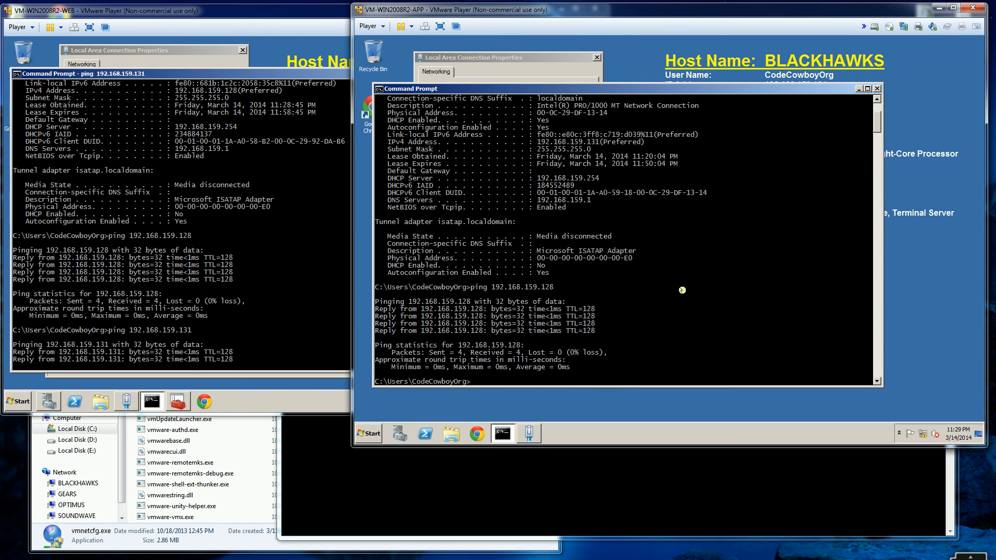
- Ping both guests, 192.168.159.131 and 192.168.159.128, from the host's Developer Command Prompt for VS2012
left_click(459, 480)
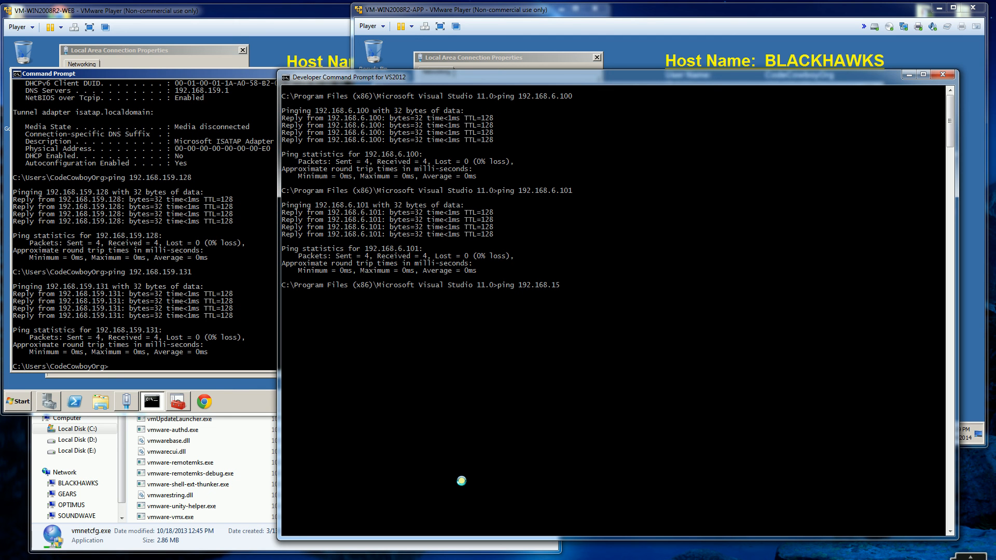
type("31")
key("Return")
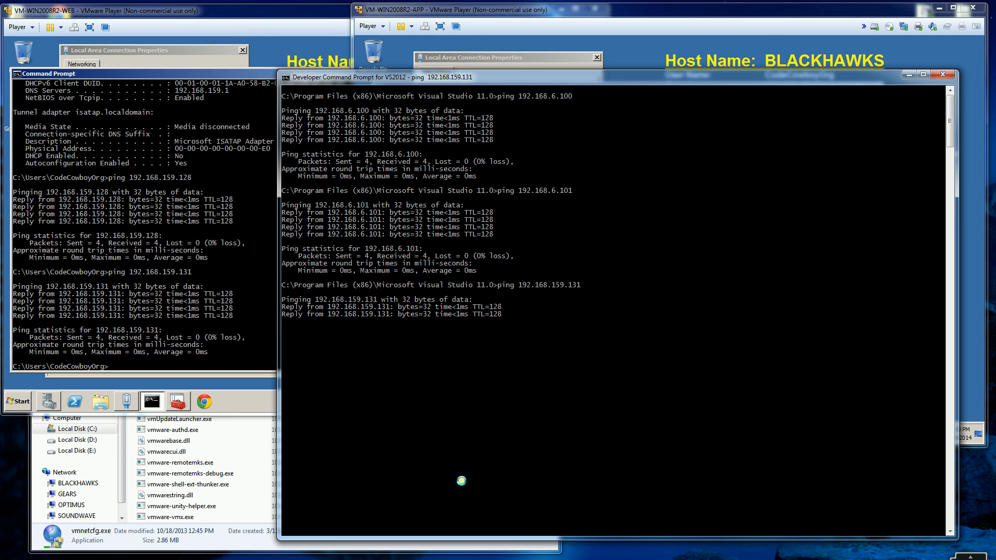
key("Up")
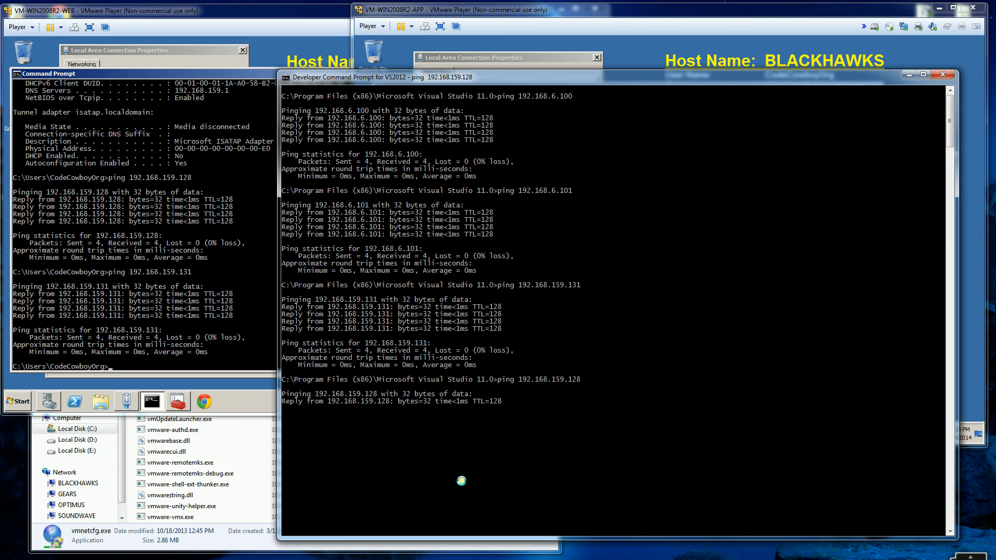
- Ping 10.33.55.2 from REDWINGS's command prompt and from BLACKHAWKS's command prompt
left_click(168, 255)
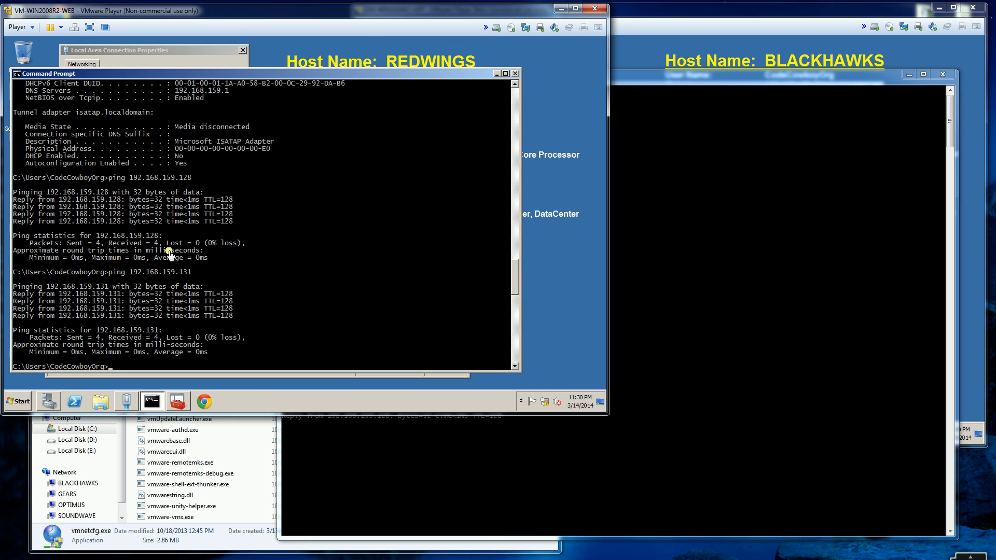
type("ping 10.33.55.2")
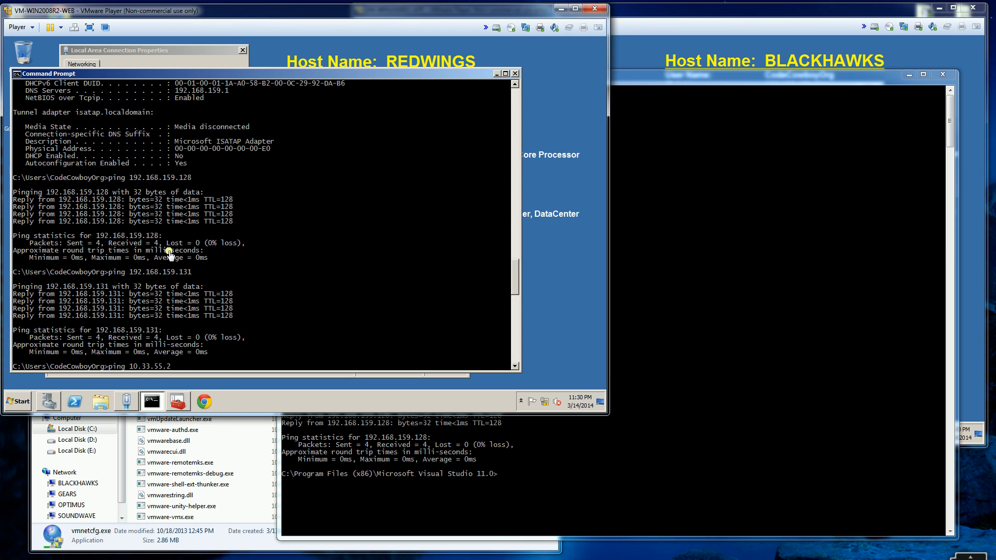
key("Return")
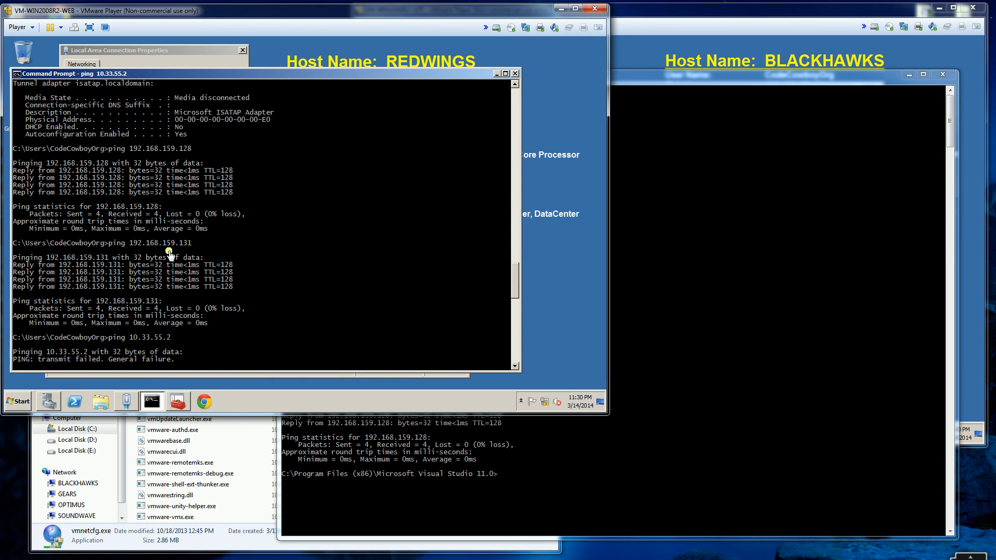
left_click(652, 105)
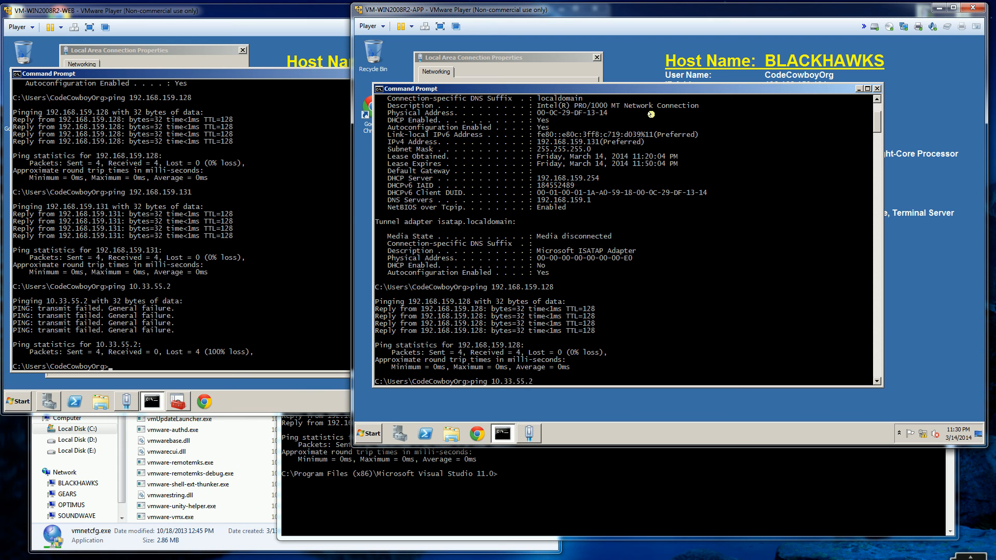
key("Return")
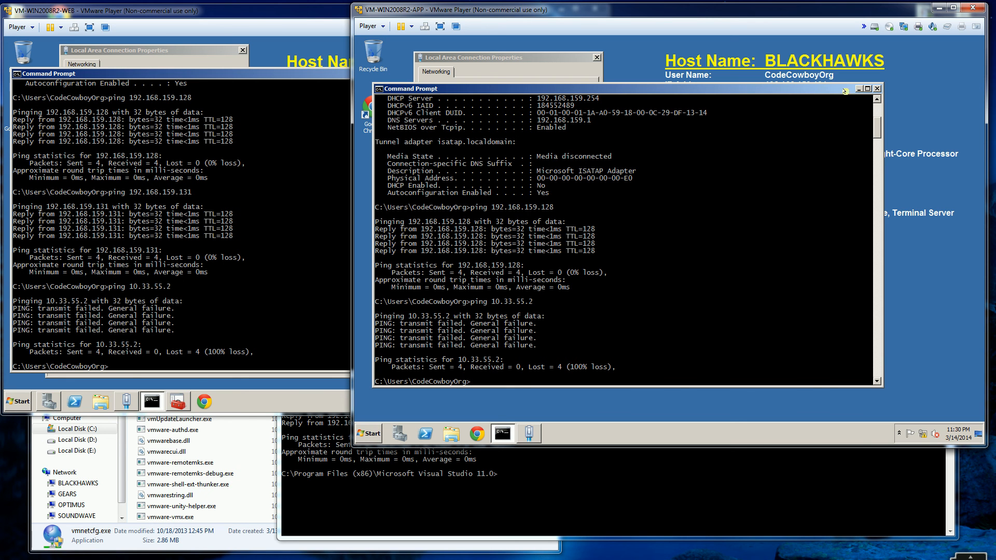
- Launch vmnetcfg.exe from the host's VMware Player folder and examine the host-only VMnet1 and NAT VMnet8 network settings
left_click(270, 547)
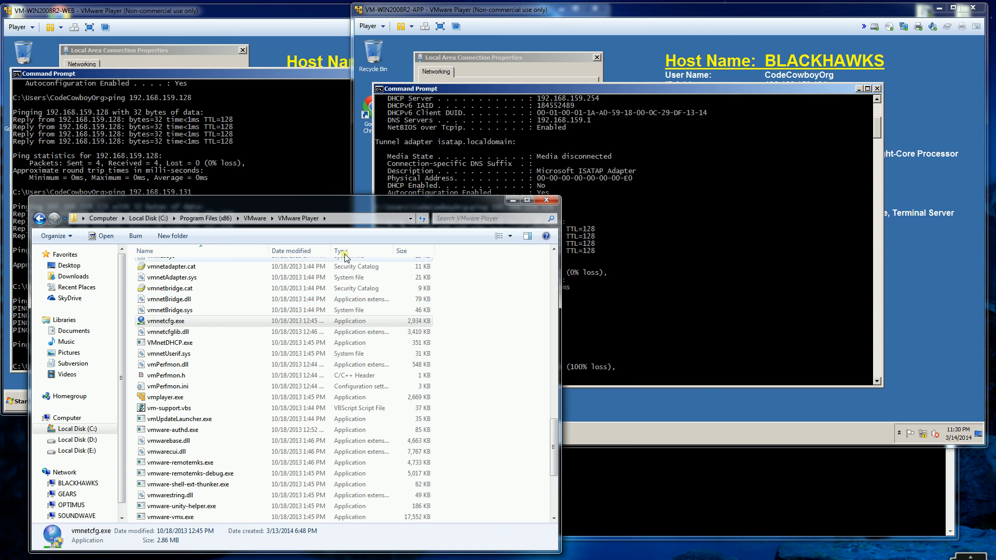
left_click_drag(344, 204, 419, 159)
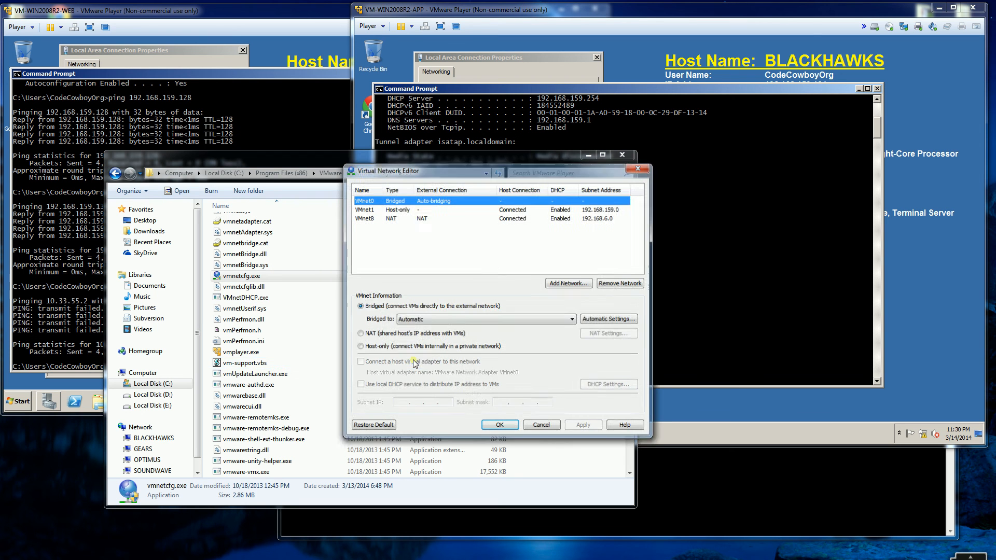
left_click(514, 209)
left_click(514, 218)
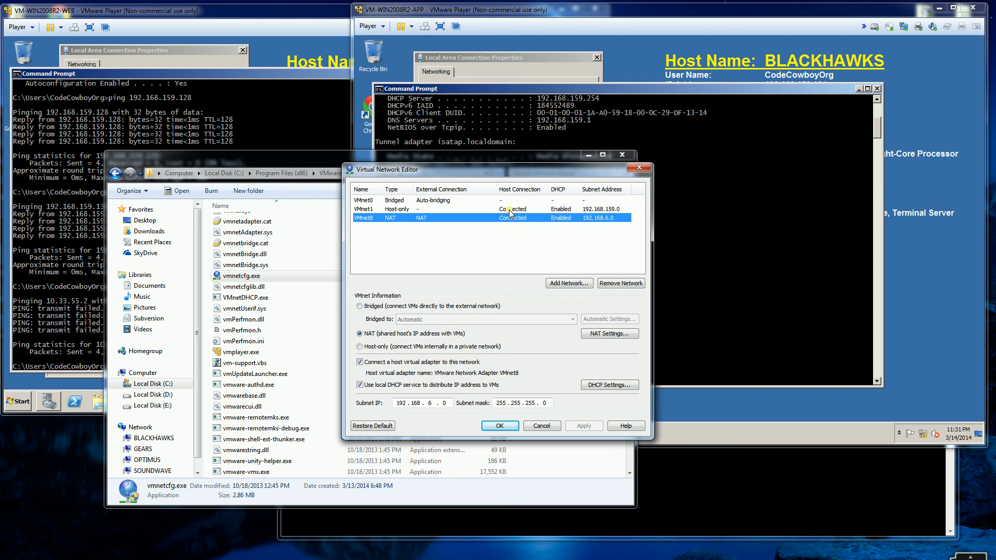
left_click(607, 212)
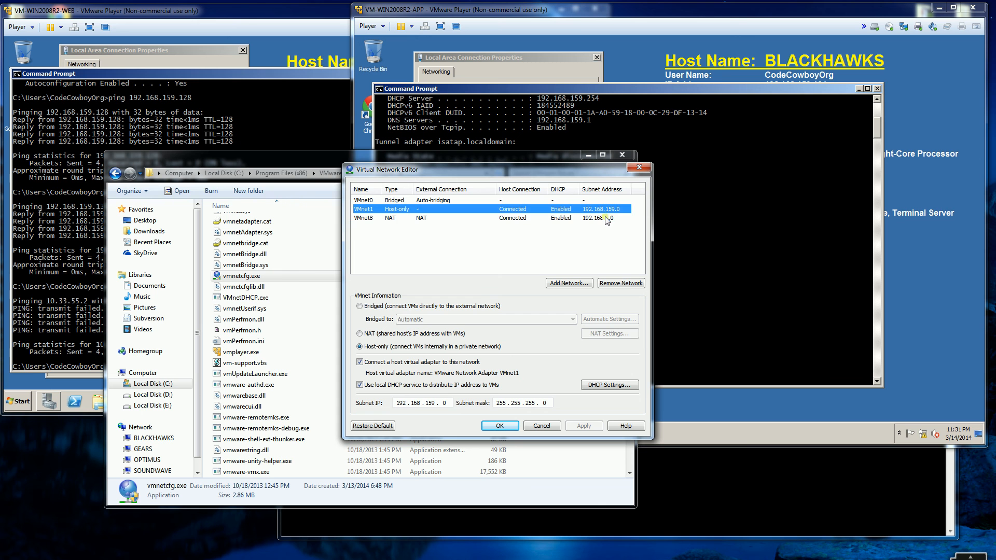
left_click(604, 218)
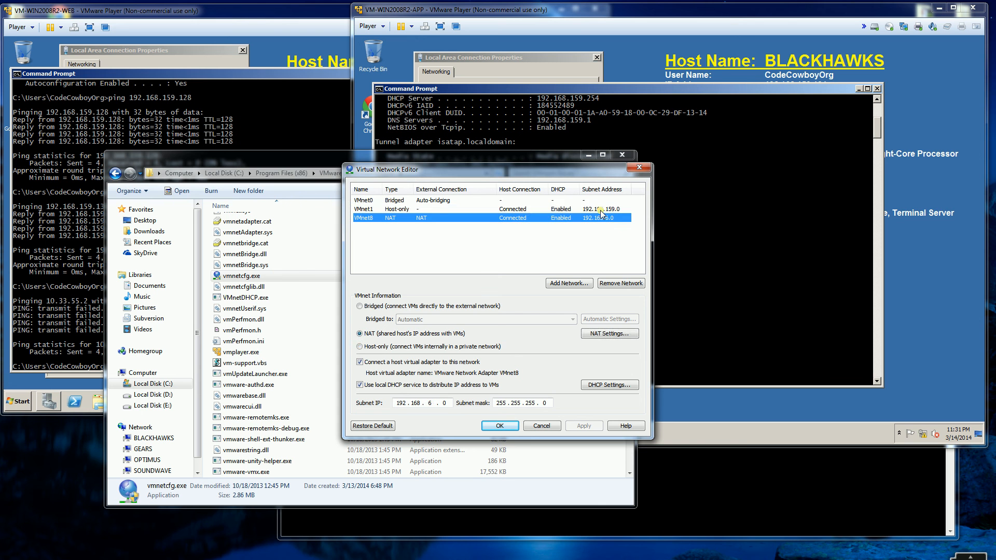
- Open the BLACKHAWKS virtual machine's settings and view the Network Adapter's connection options
left_click(913, 29)
left_click(944, 51)
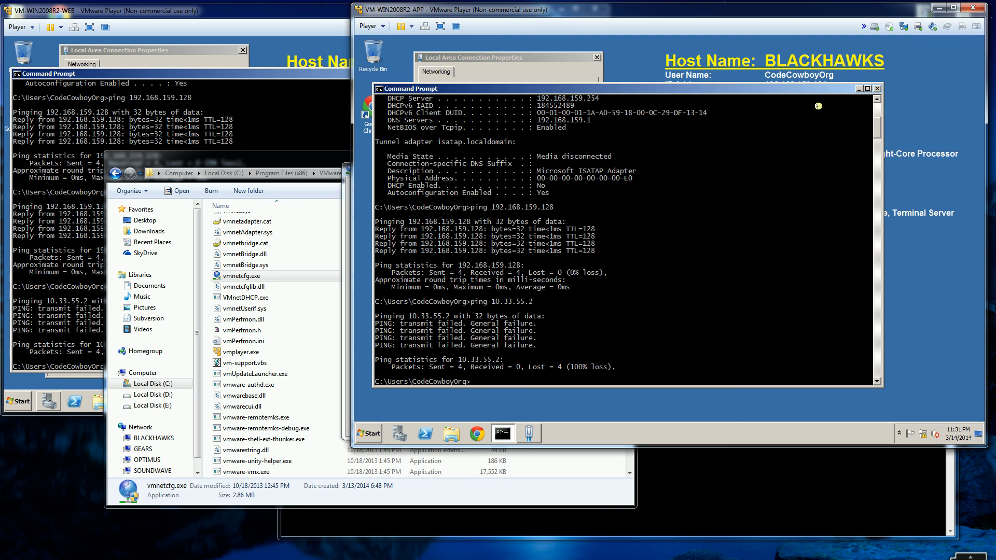
left_click(544, 161)
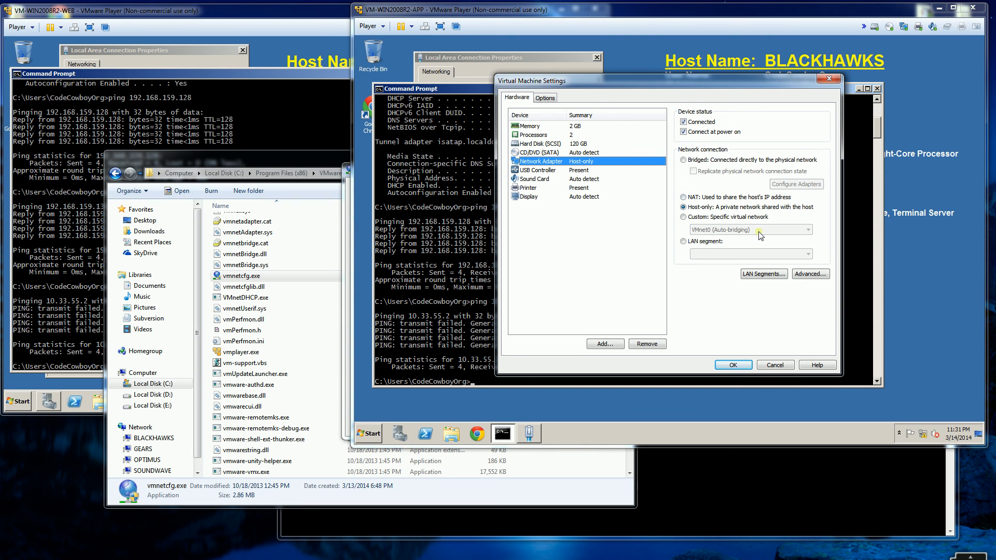
- Examine the NAT gateway settings and the DHCP address range of VMnet8 in the Virtual Network Editor
left_click(346, 415)
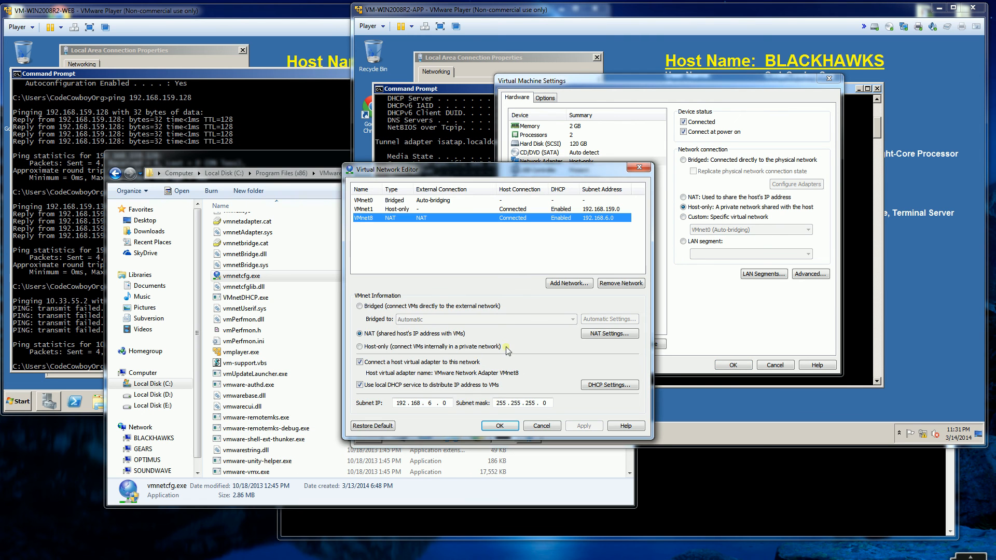
left_click(605, 334)
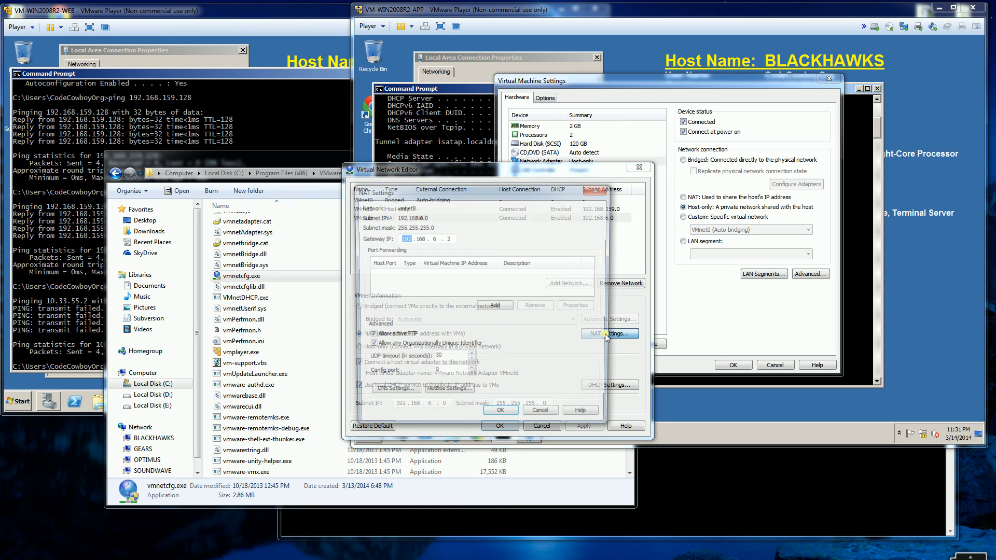
left_click_drag(430, 239, 437, 241)
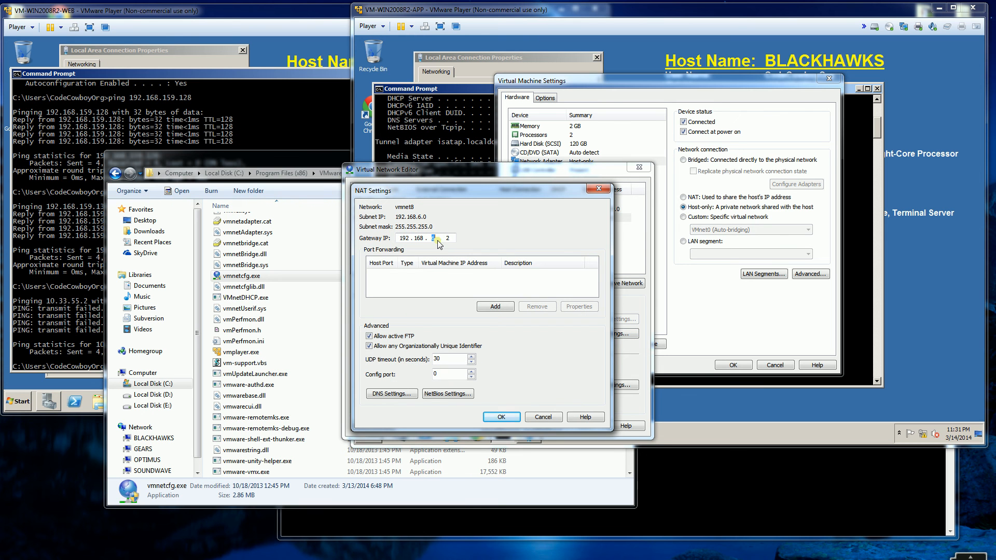
left_click(600, 189)
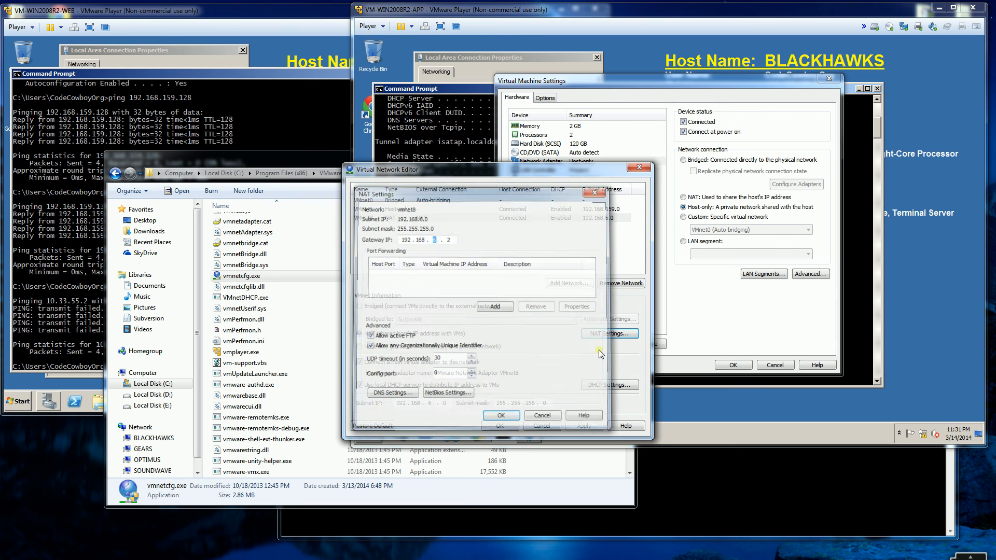
left_click(602, 385)
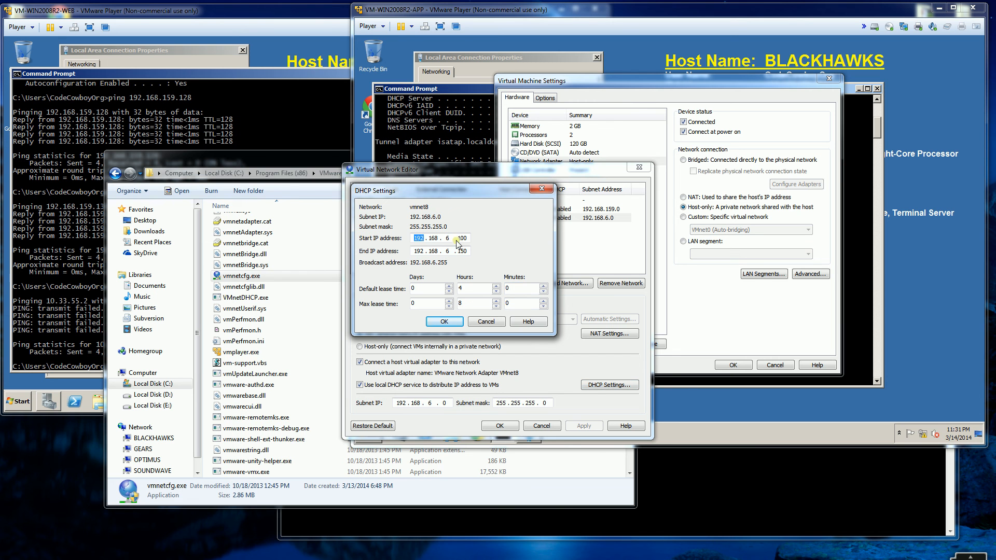
double_click(459, 239)
left_click(542, 189)
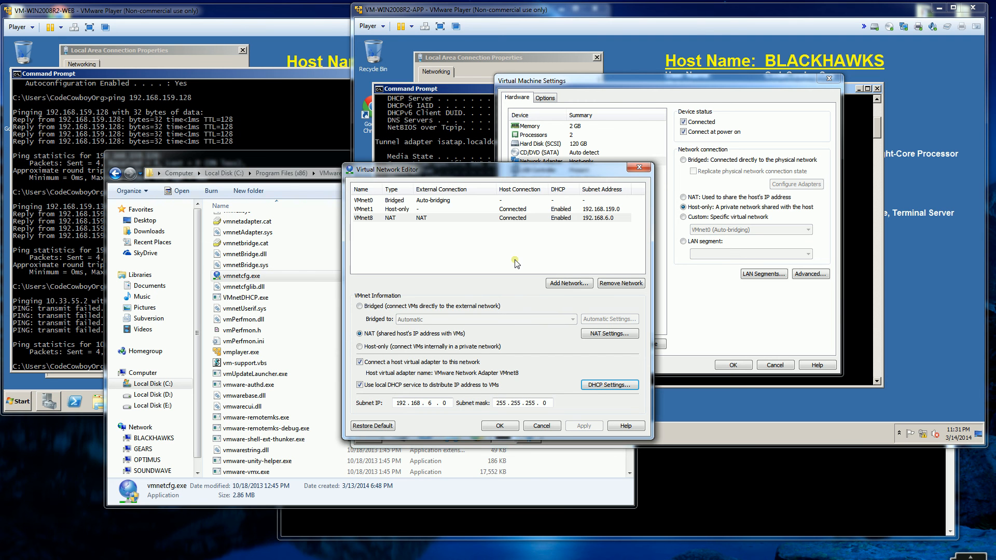
- Launch services.msc from the host's Developer Command Prompt for VS2012, widen the service names and select VMware NAT Service
left_click(421, 516)
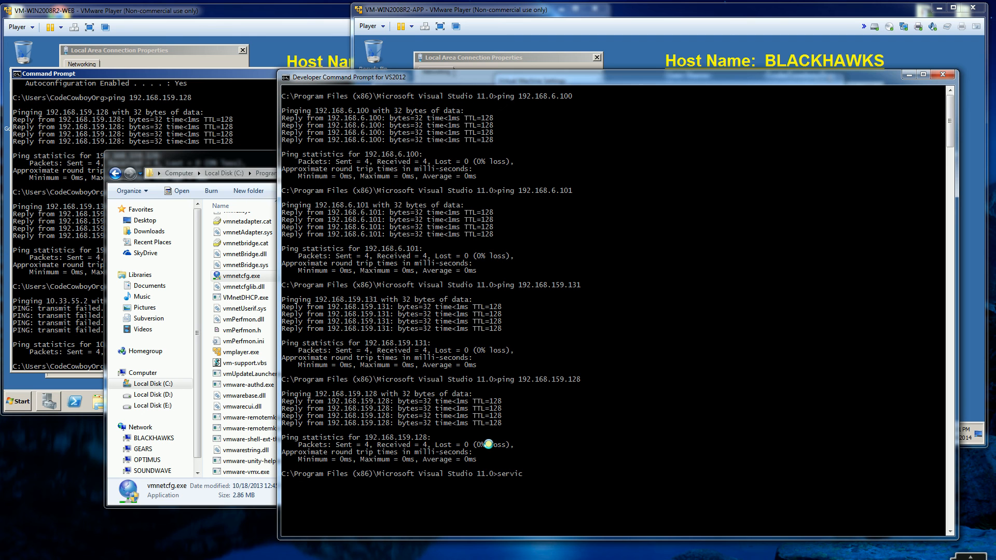
type("services.msc")
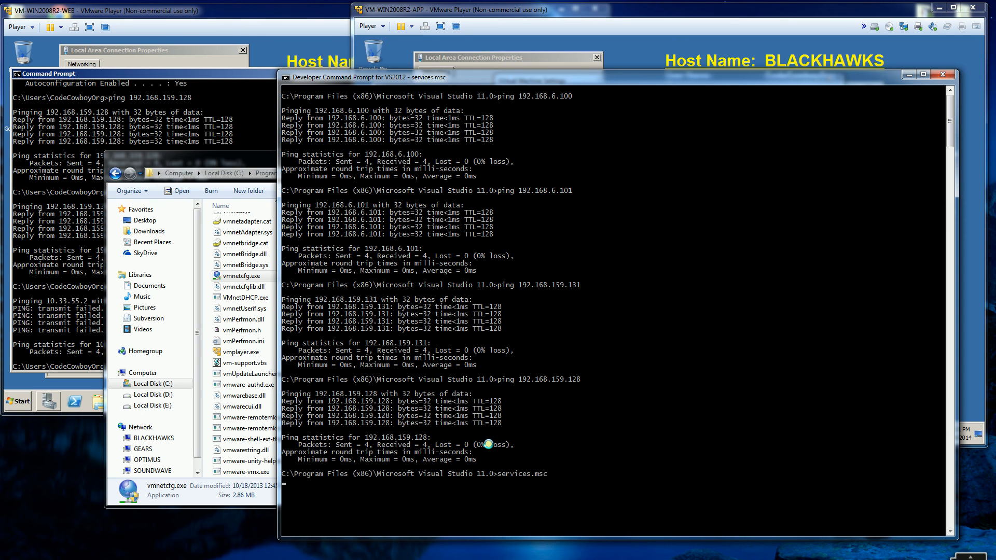
key("Return")
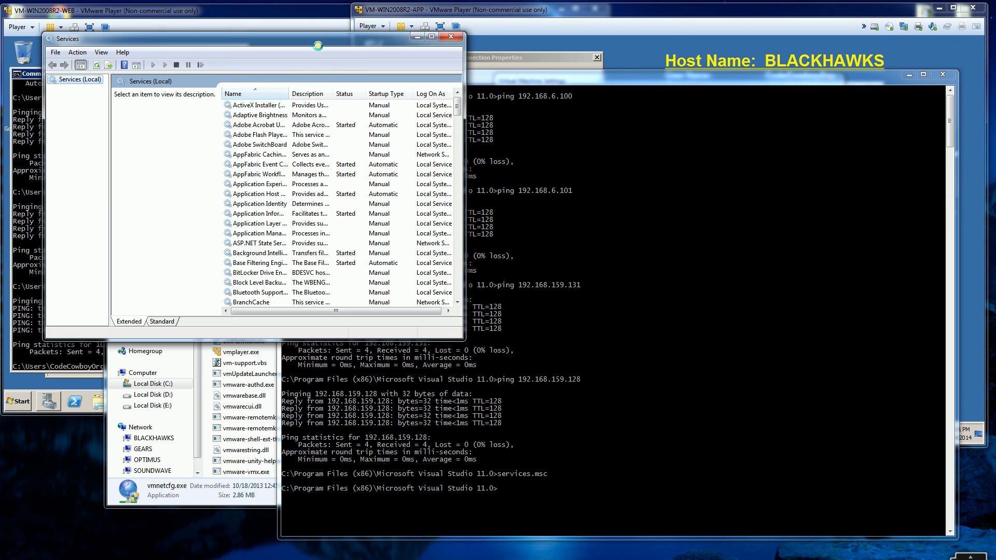
left_click_drag(566, 367, 723, 372)
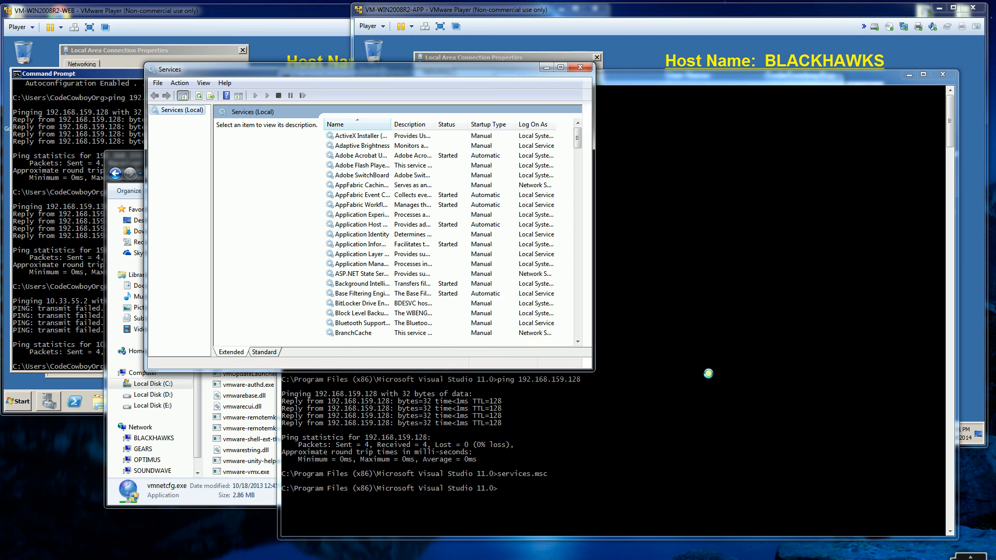
left_click_drag(715, 138, 719, 303)
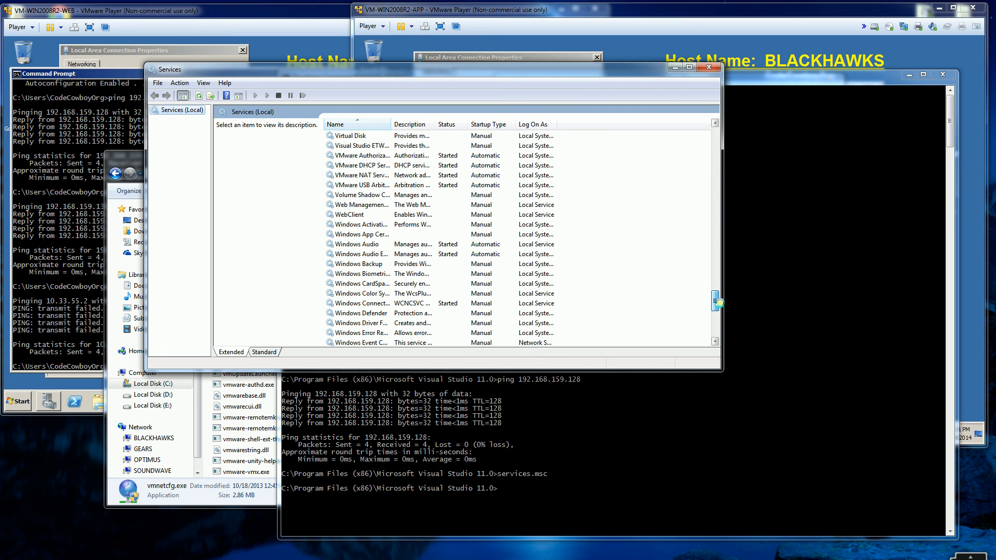
left_click_drag(391, 124, 484, 125)
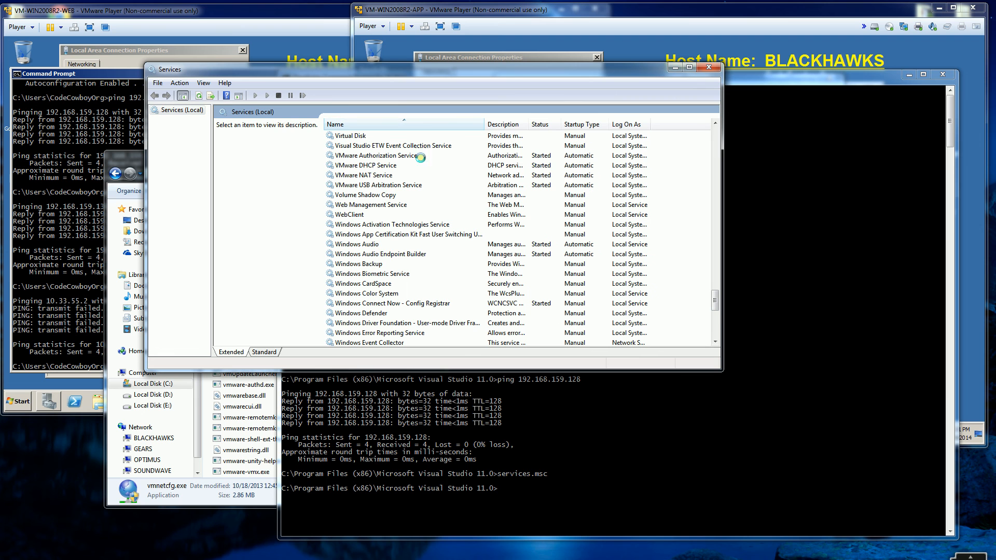
left_click(359, 175)
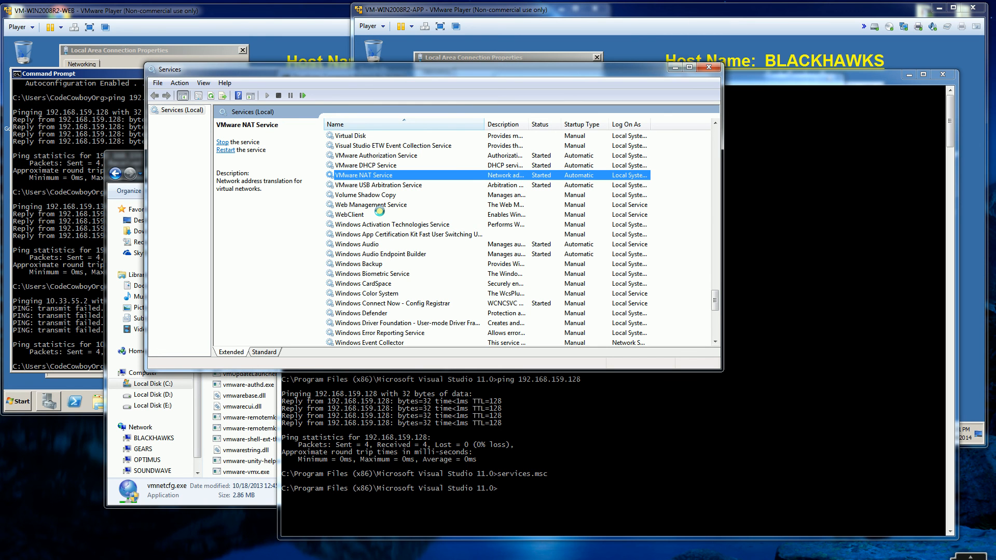
- Choose the Custom: Specific virtual network option for BLACKHAWKS's network adapter and list the selectable VMnet networks
left_click(235, 499)
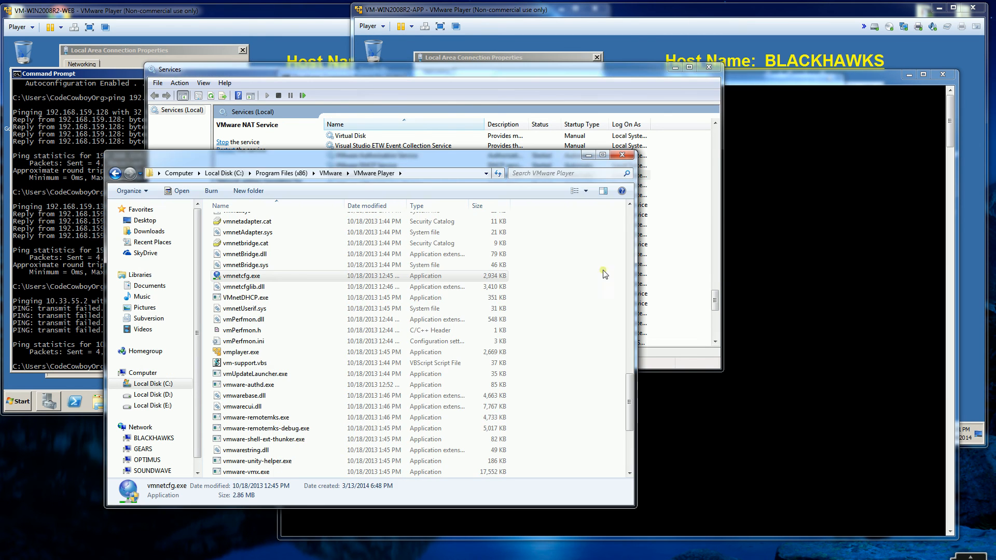
left_click(753, 44)
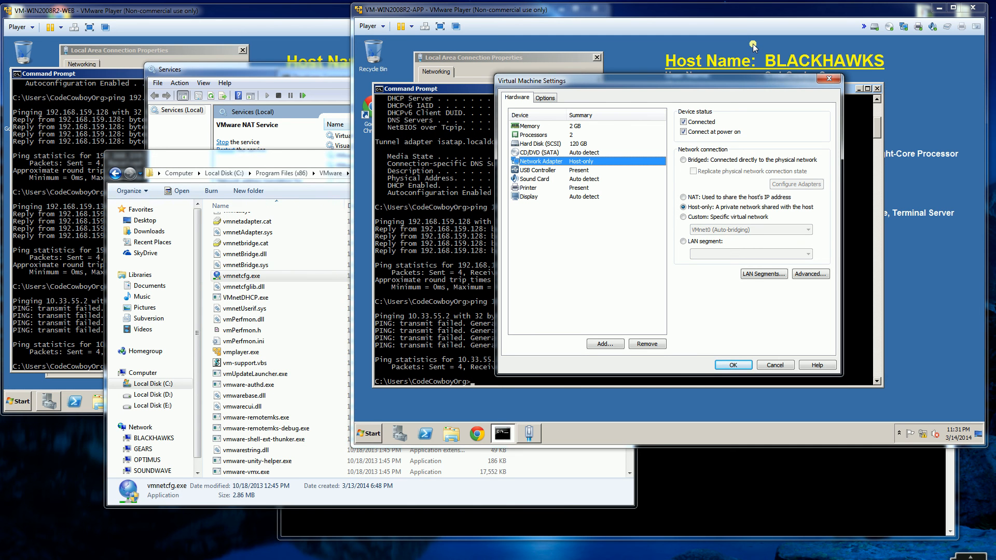
left_click(698, 217)
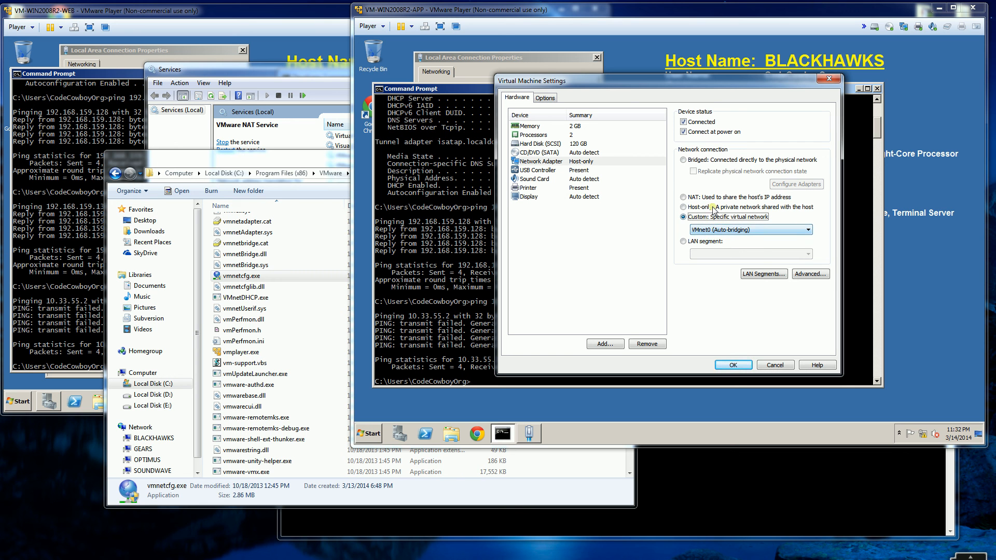
left_click(766, 232)
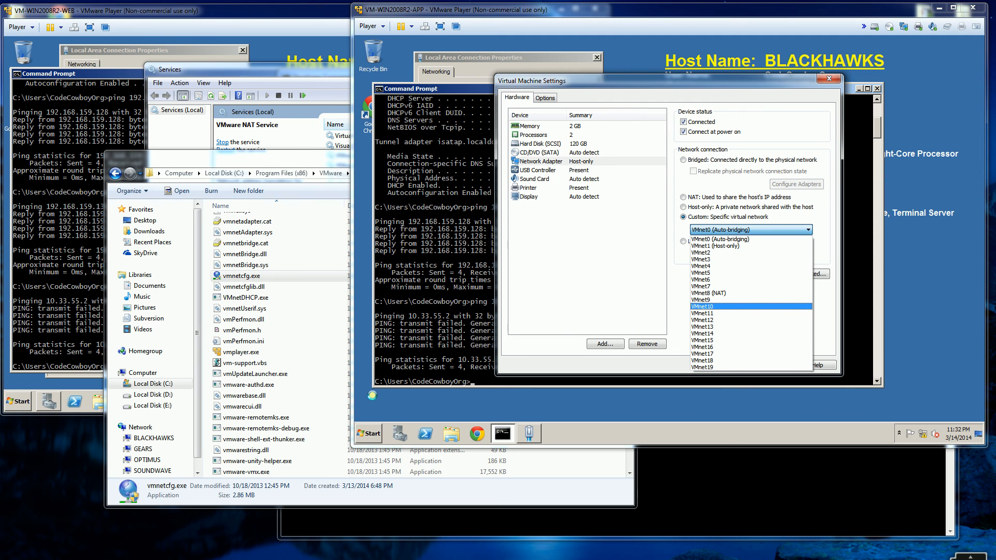
- Review the configured VMnet networks in the Virtual Network Editor and return to BLACKHAWKS's network adapter settings
left_click(441, 559)
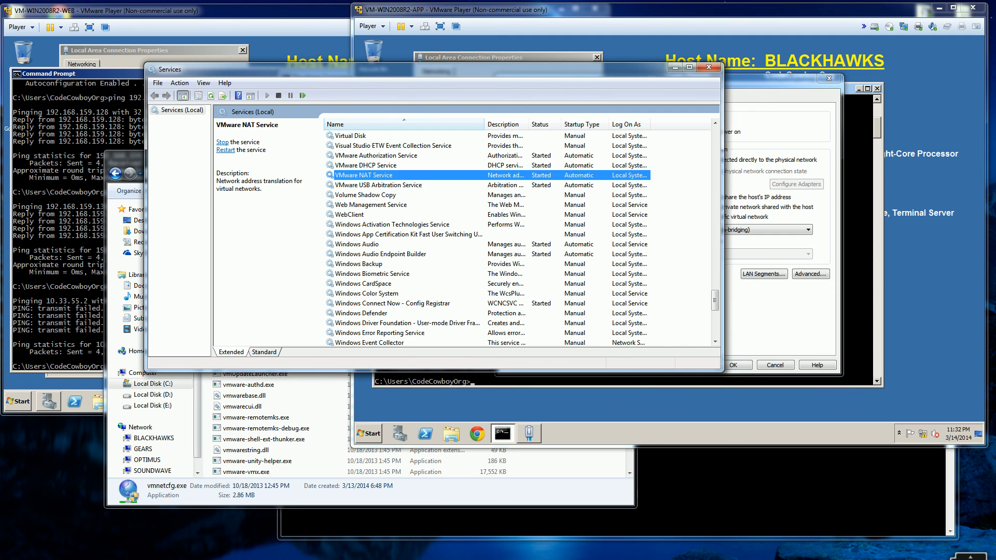
left_click(441, 559)
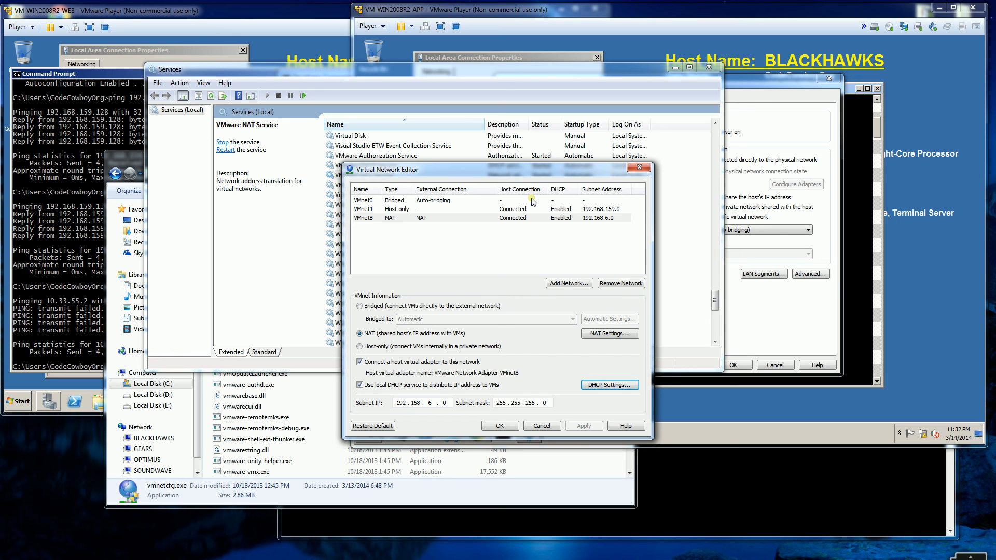
left_click(965, 305)
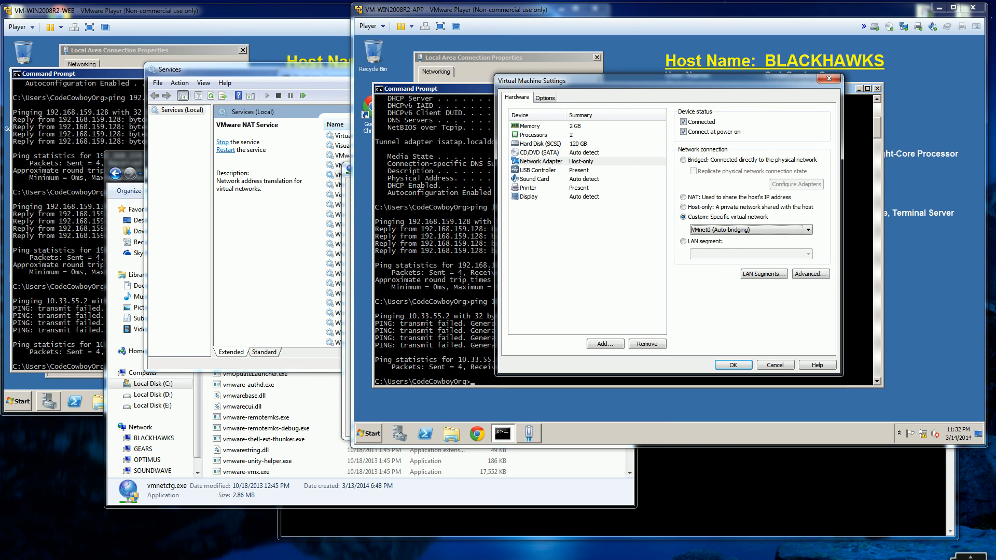